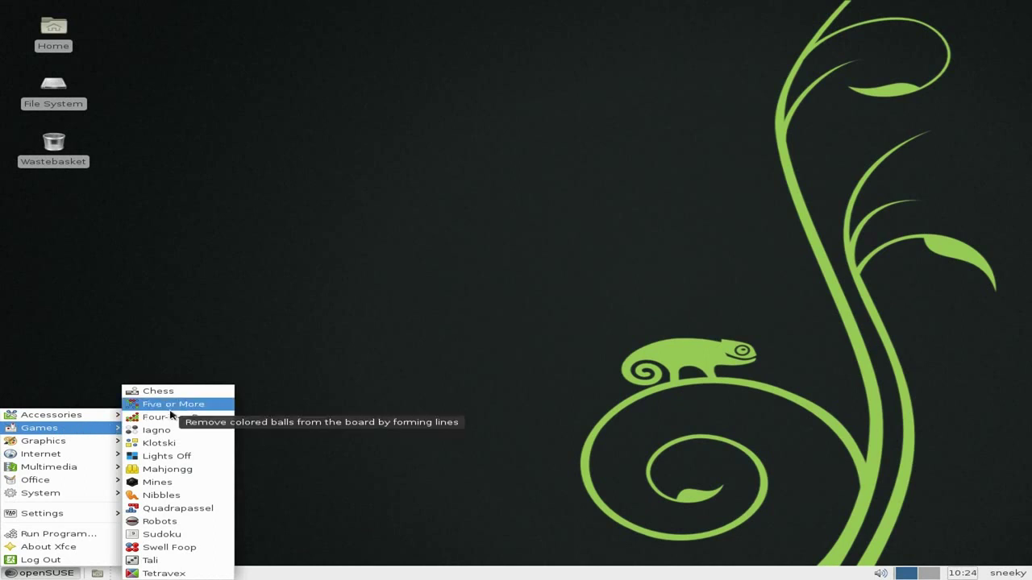
# Launch Blender 2.64 from the Graphics menu, quit it, and reopen the applications menu.
pyautogui.moveTo(92, 445)
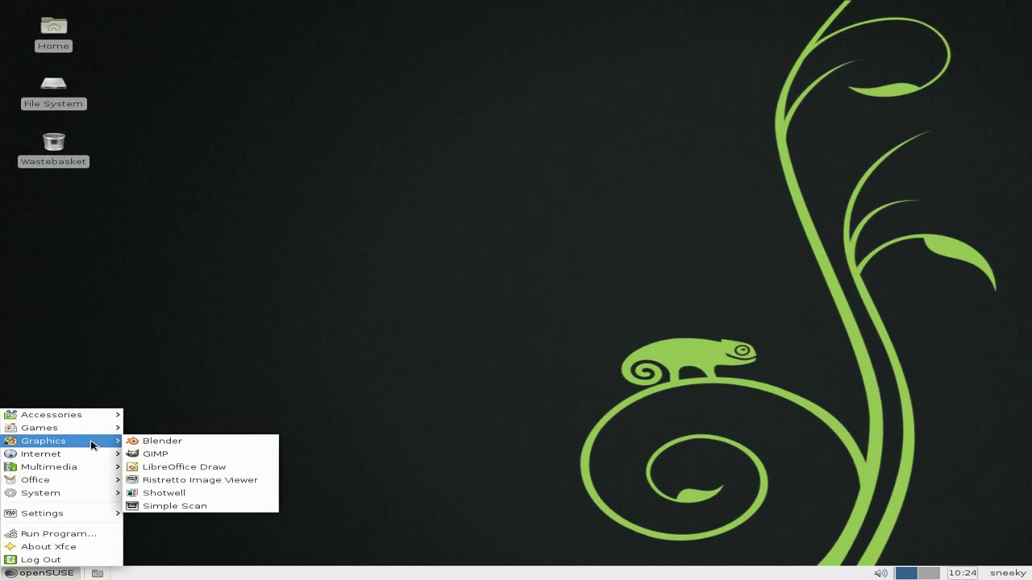
pyautogui.click(159, 442)
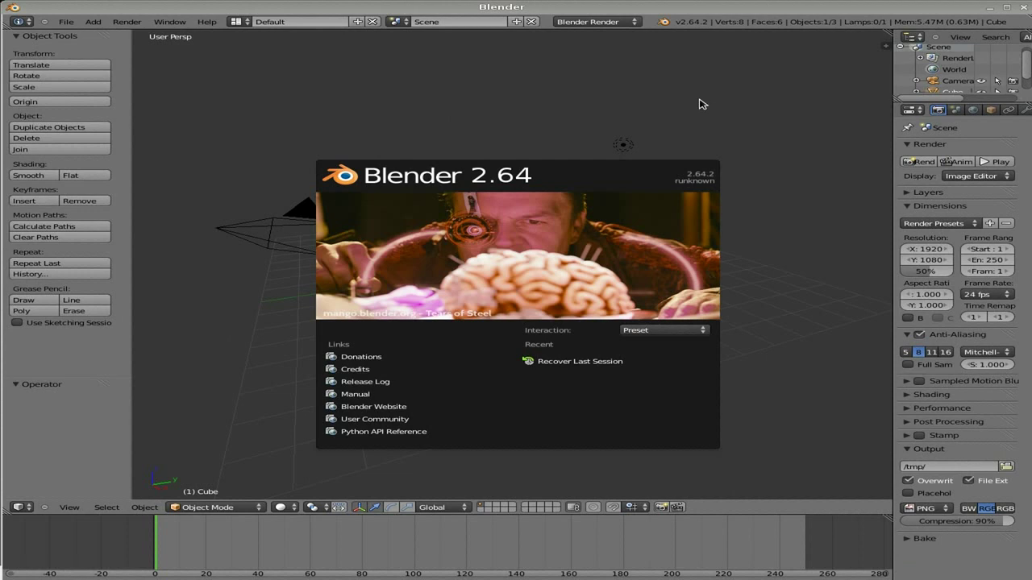
pyautogui.click(1025, 10)
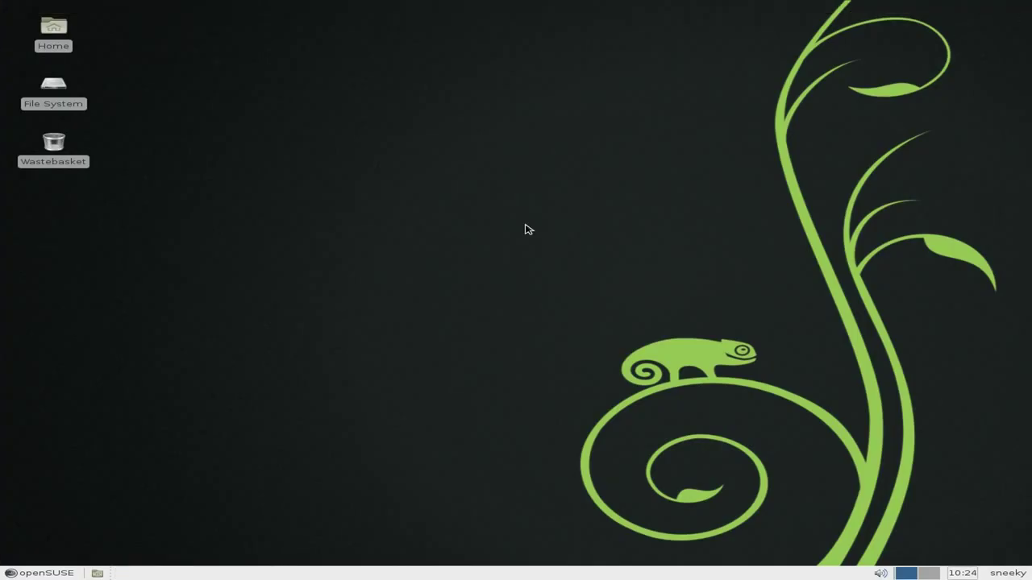
pyautogui.click(41, 577)
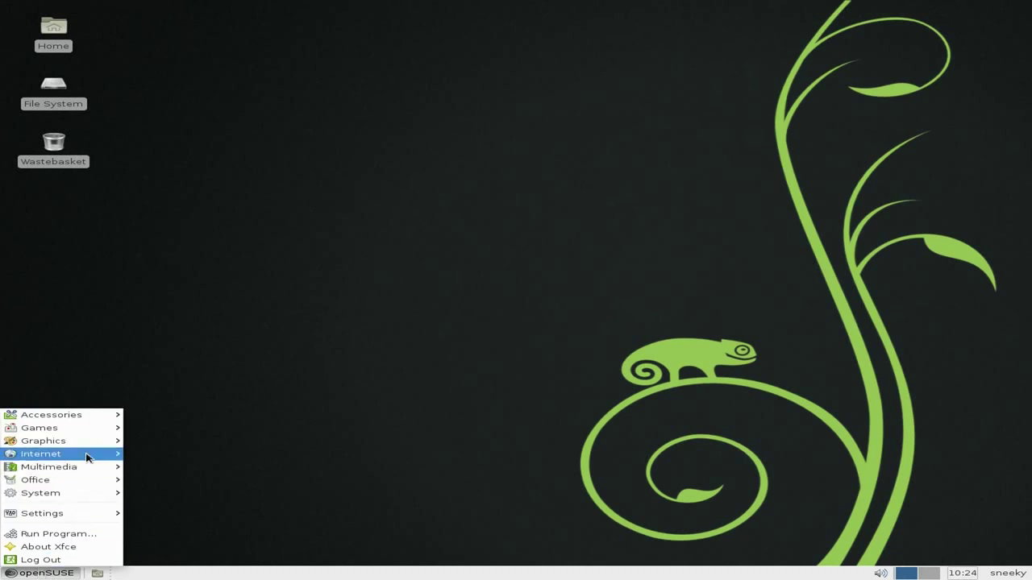
# Start GIMP 2.8 from the Graphics menu and close it once it finishes loading.
pyautogui.moveTo(89, 444)
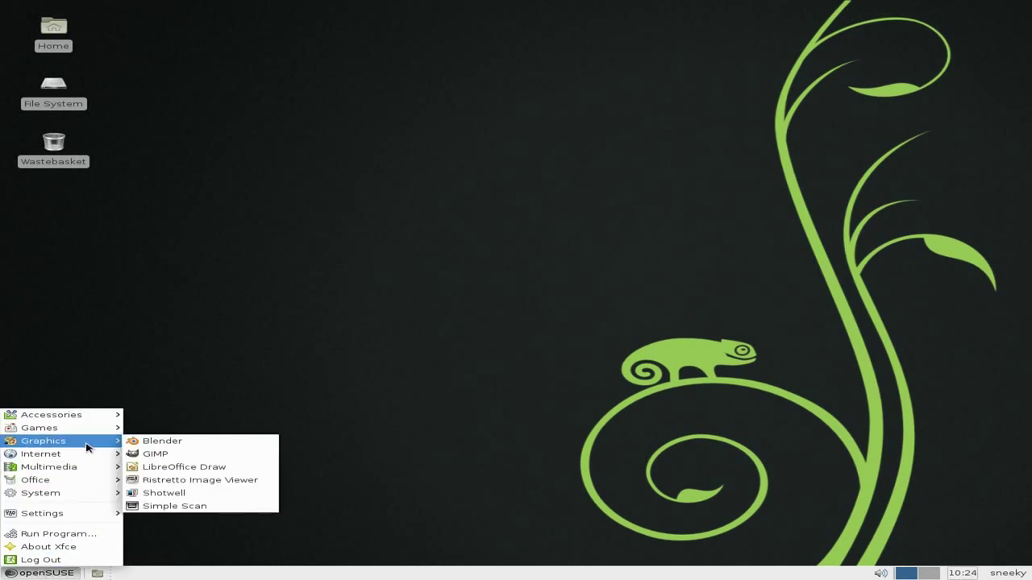
pyautogui.click(178, 457)
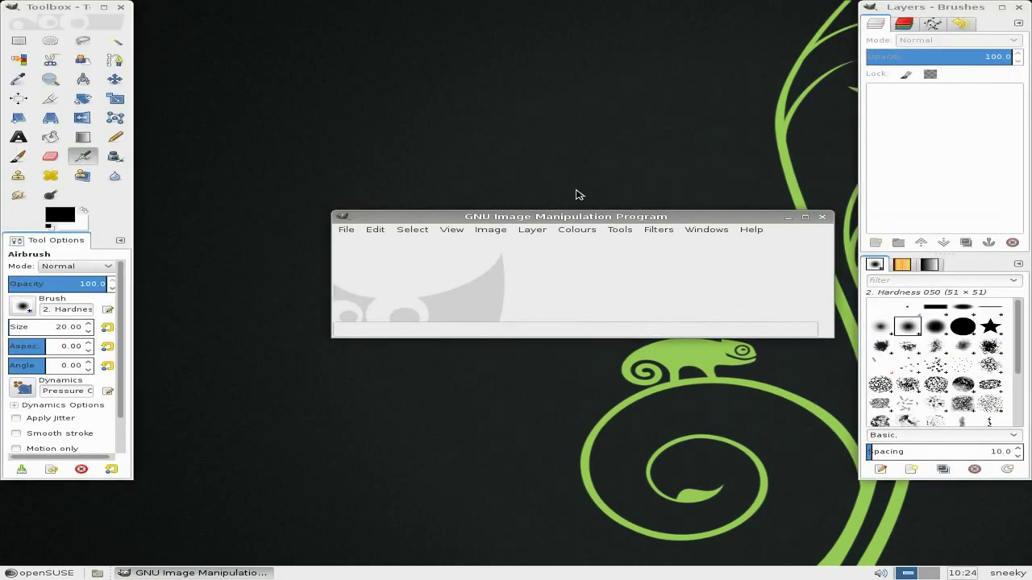
pyautogui.click(823, 220)
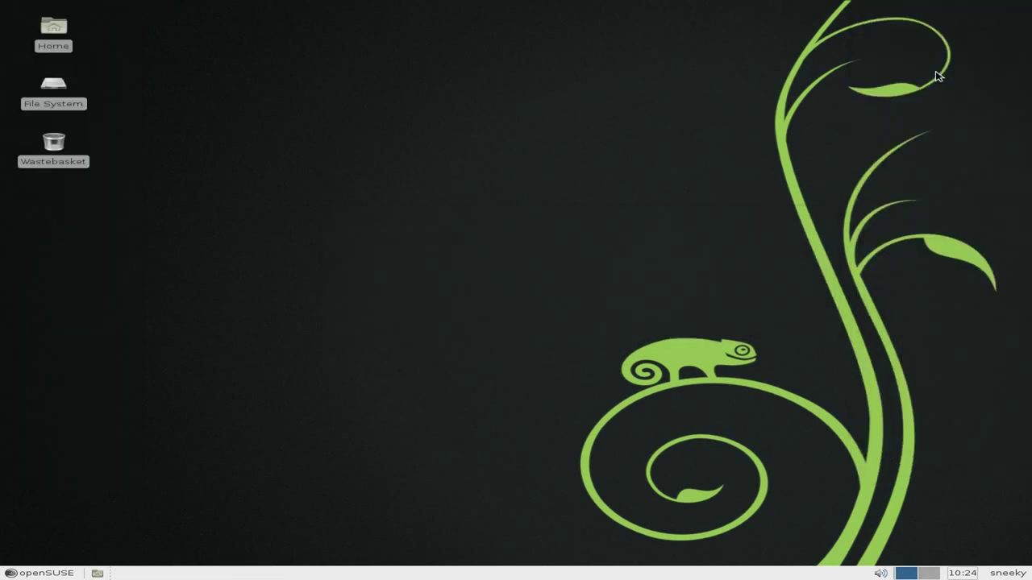
# Launch Firefox from the Internet menu.
pyautogui.click(40, 573)
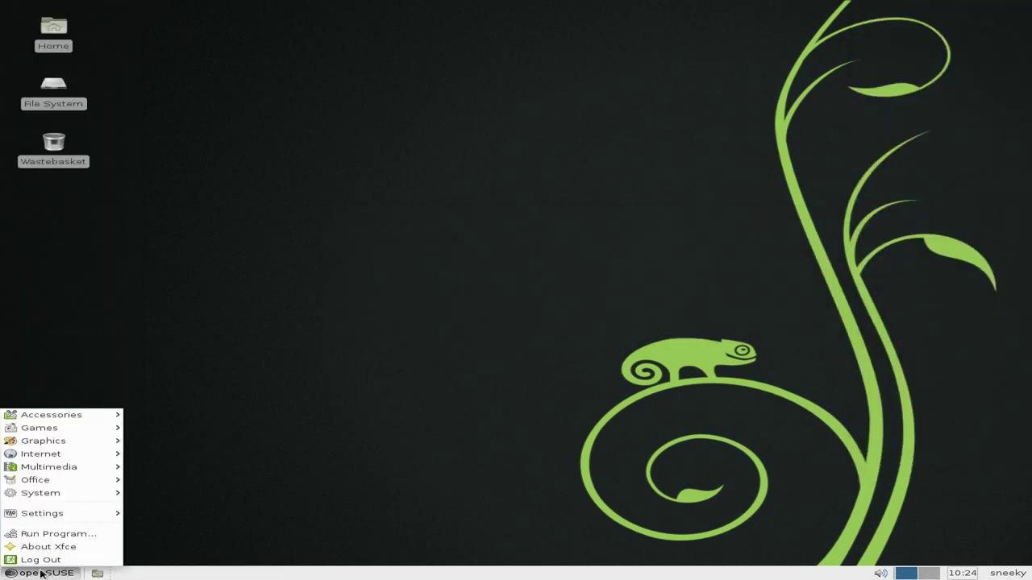
pyautogui.moveTo(79, 460)
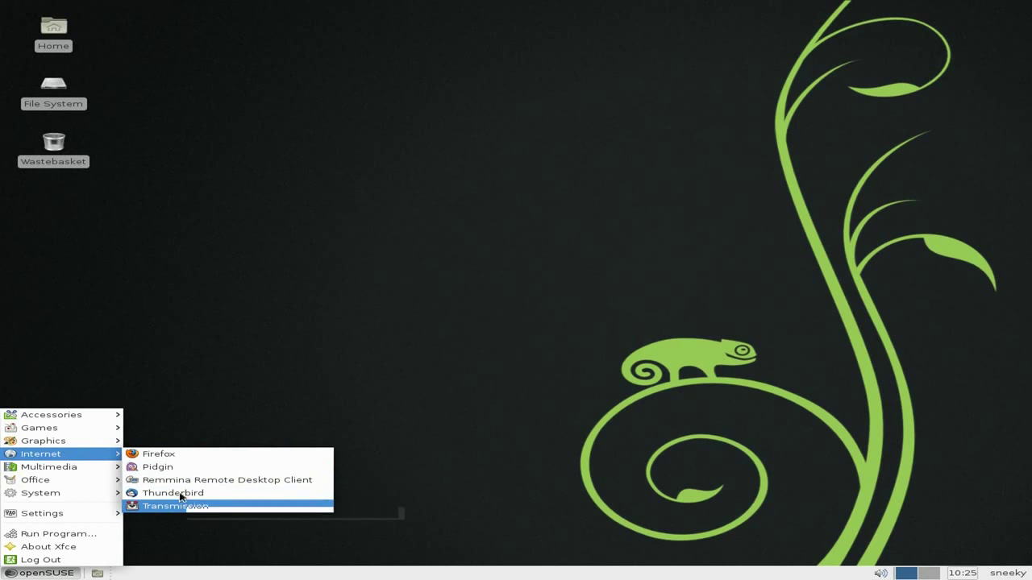
pyautogui.click(177, 454)
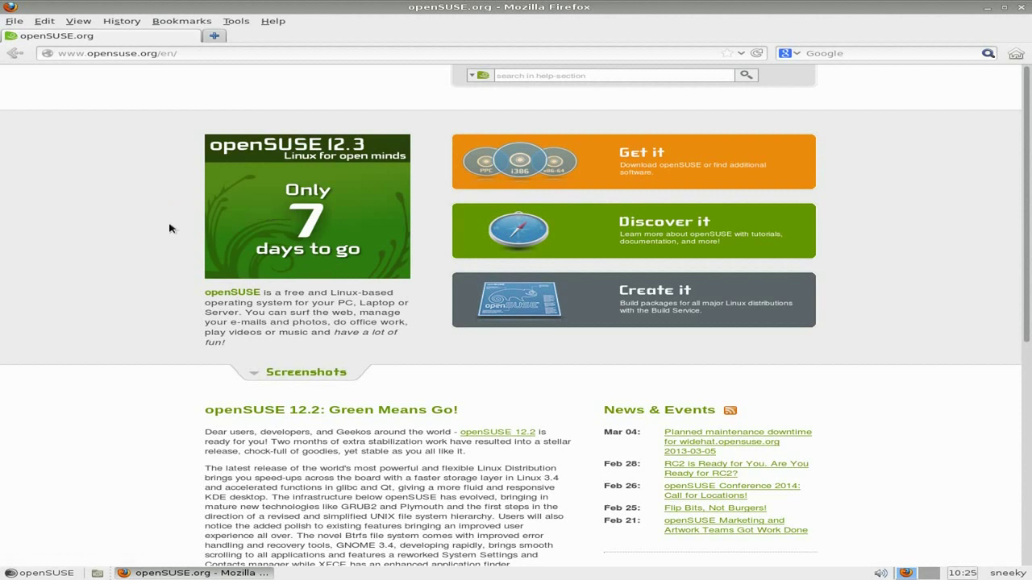
# Follow the 12.3 banner to the RC 2 development release download page, then close Firefox.
pyautogui.click(304, 207)
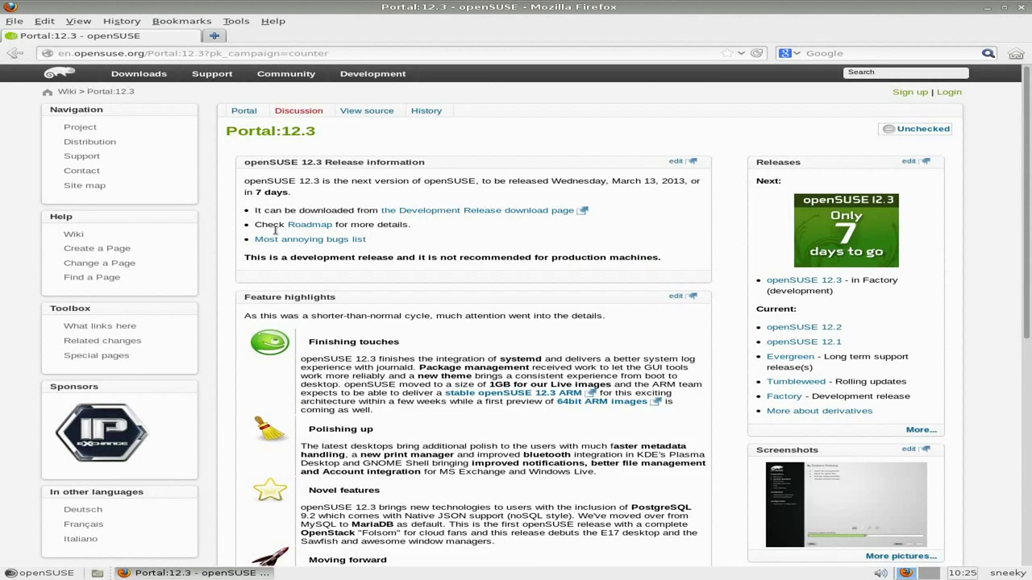
pyautogui.click(456, 212)
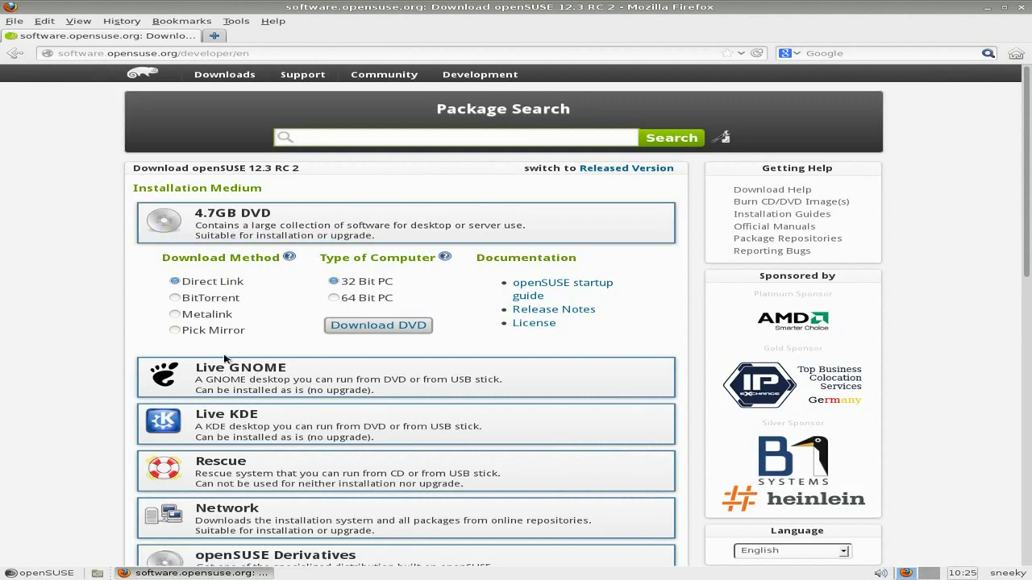
pyautogui.scroll(-3, 81, 394)
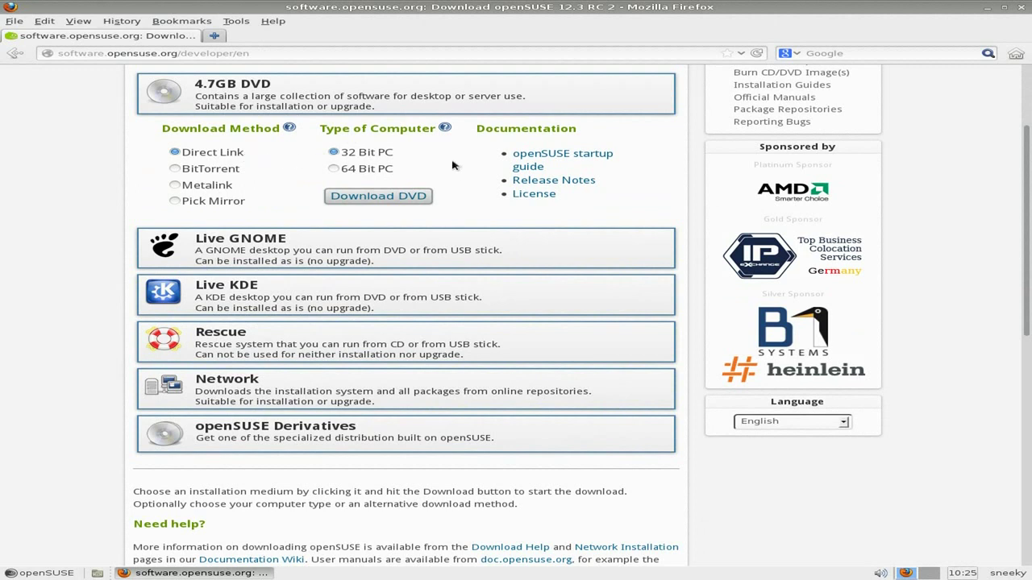
pyautogui.click(1023, 8)
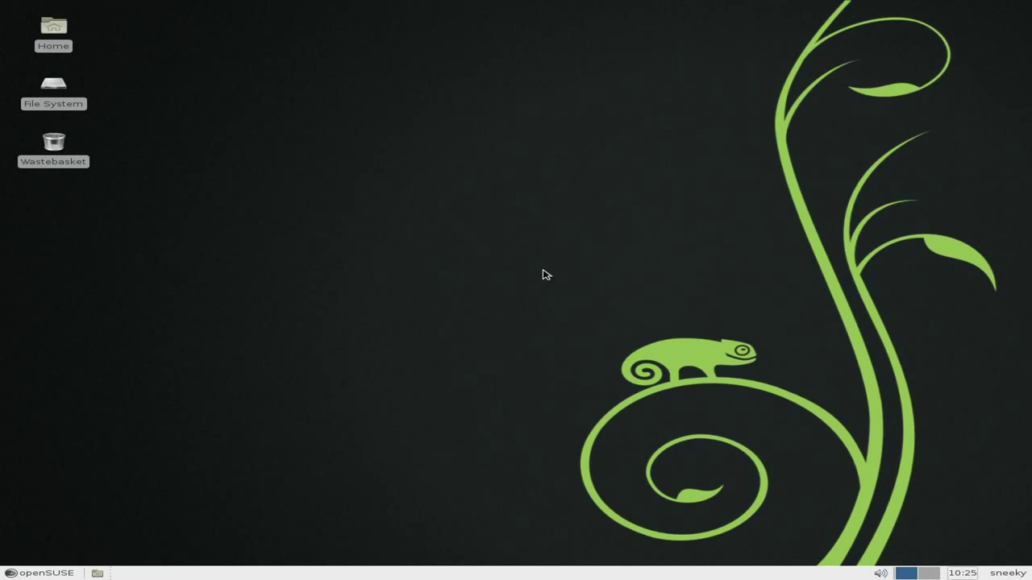
pyautogui.click(34, 569)
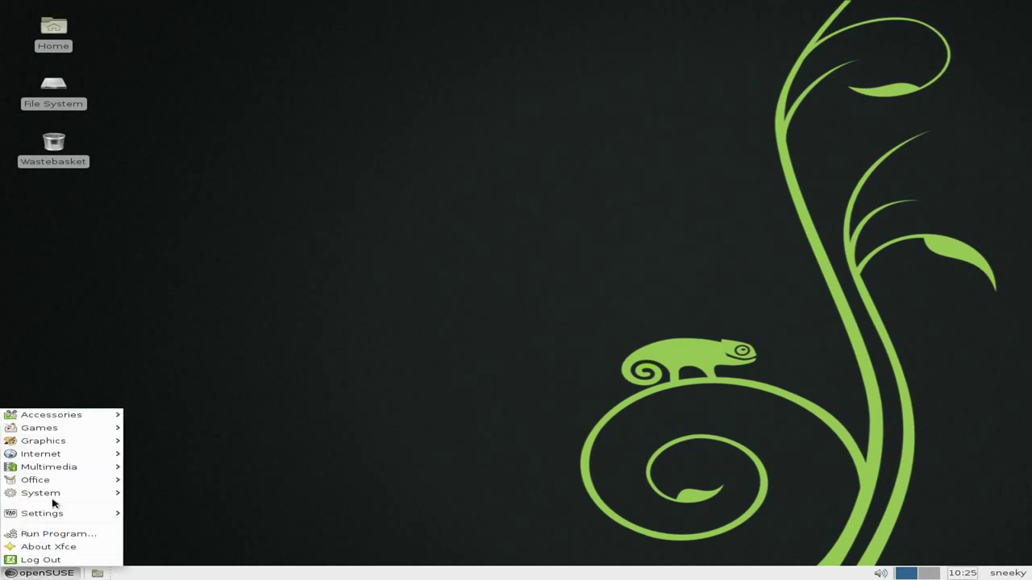
pyautogui.moveTo(65, 472)
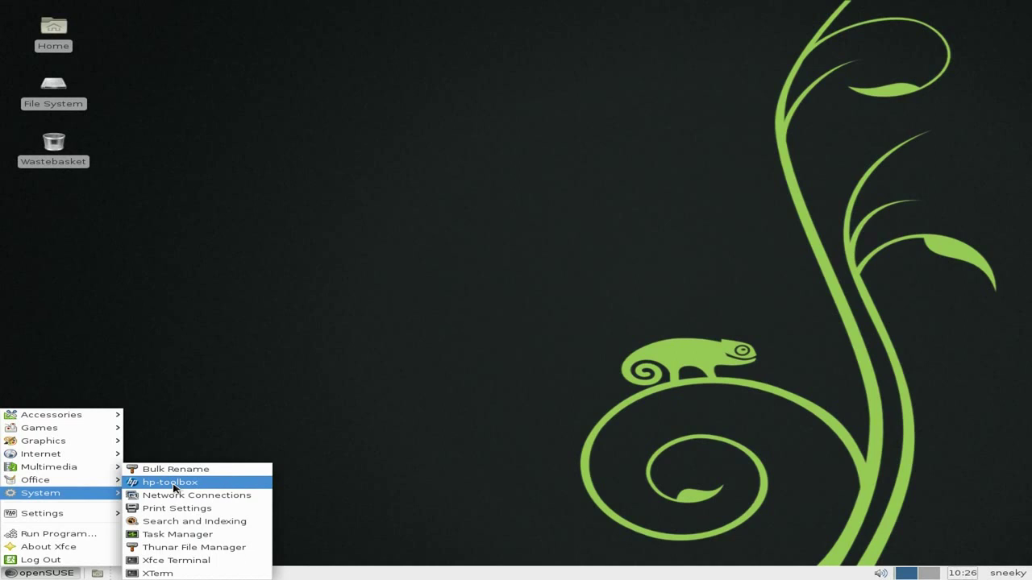
pyautogui.click(186, 534)
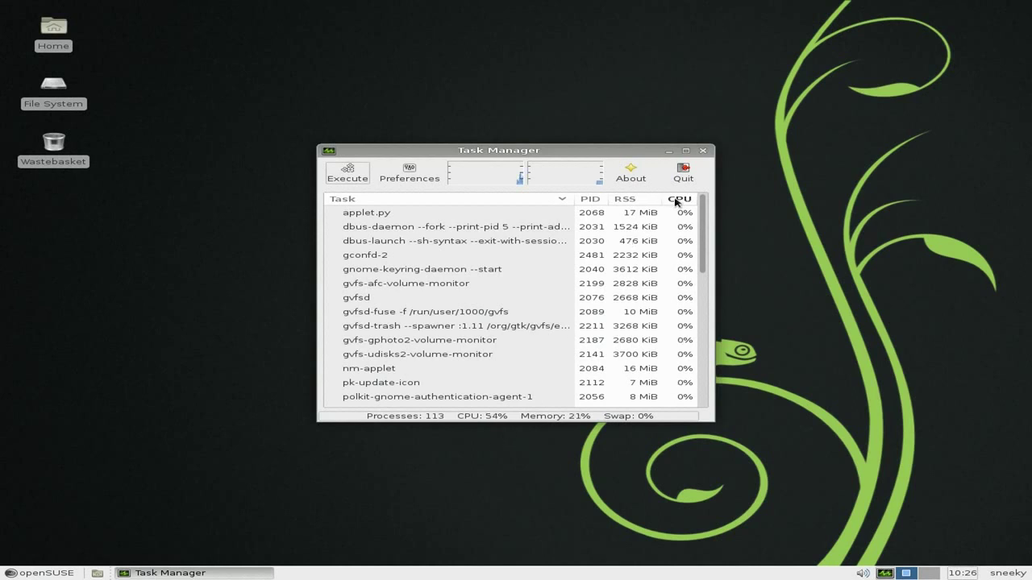
pyautogui.click(684, 174)
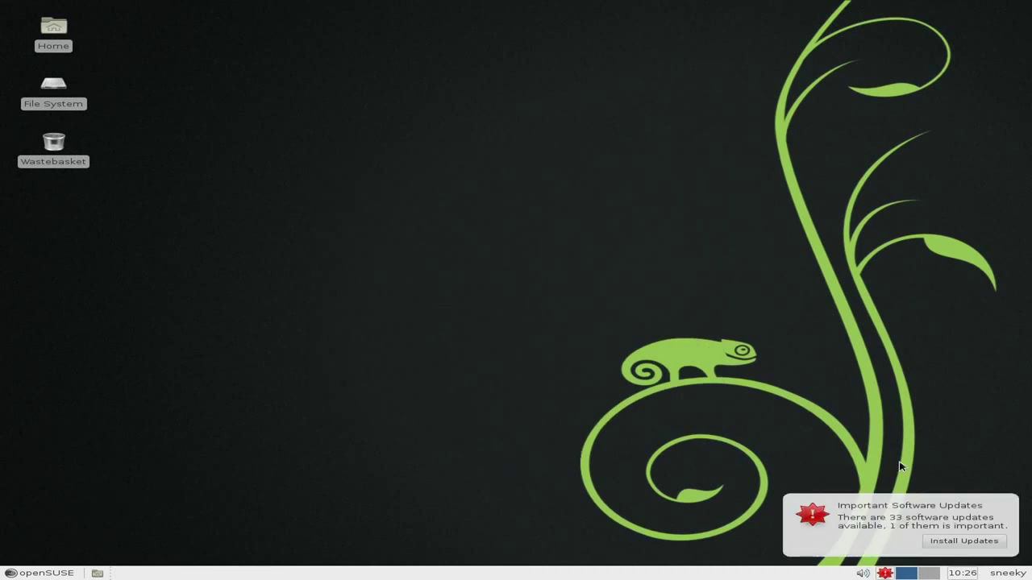
pyautogui.click(1013, 501)
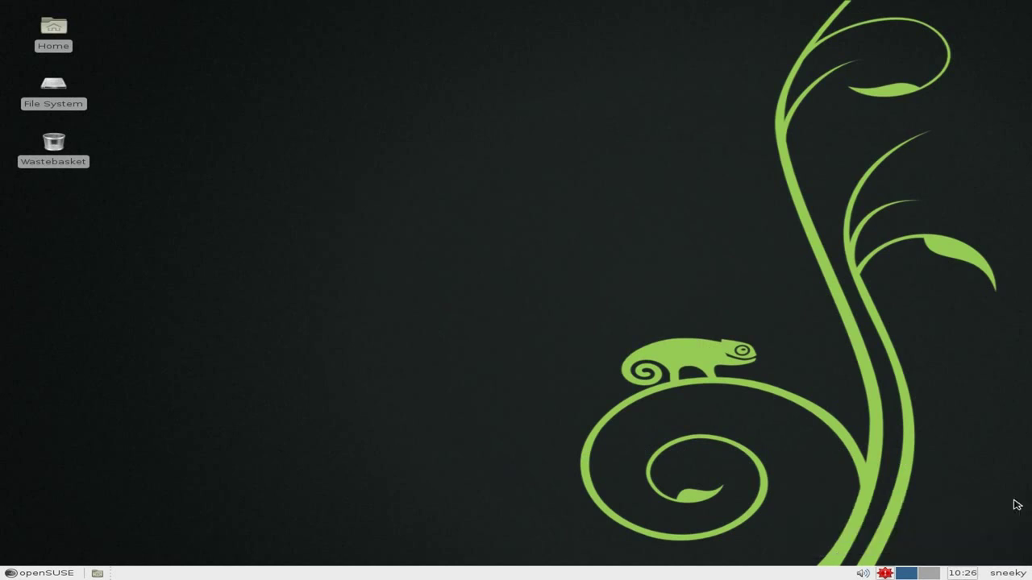
# Open Xfce Settings Manager, scroll its Personal and Hardware categories, then close it.
pyautogui.click(41, 575)
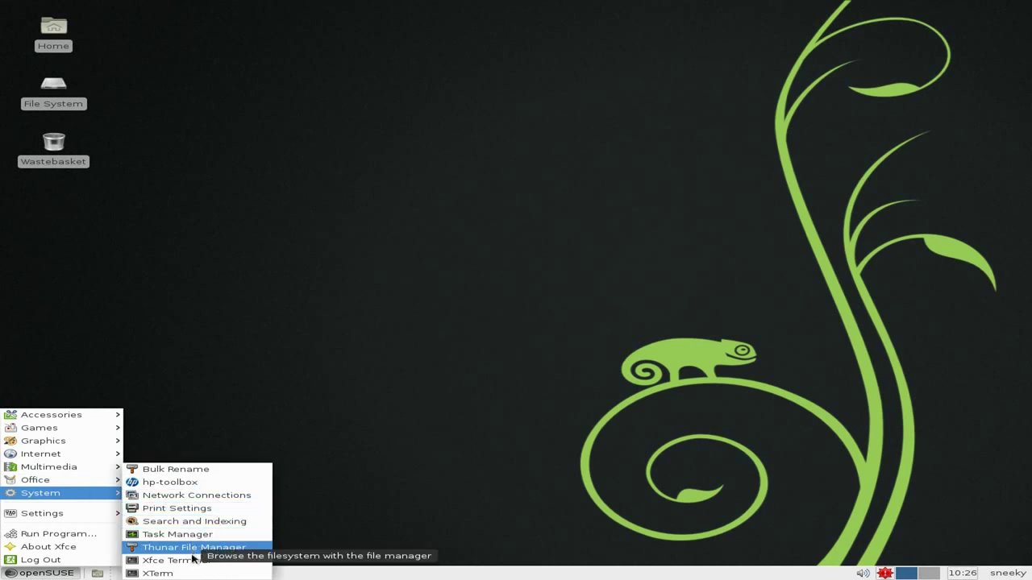
pyautogui.moveTo(68, 516)
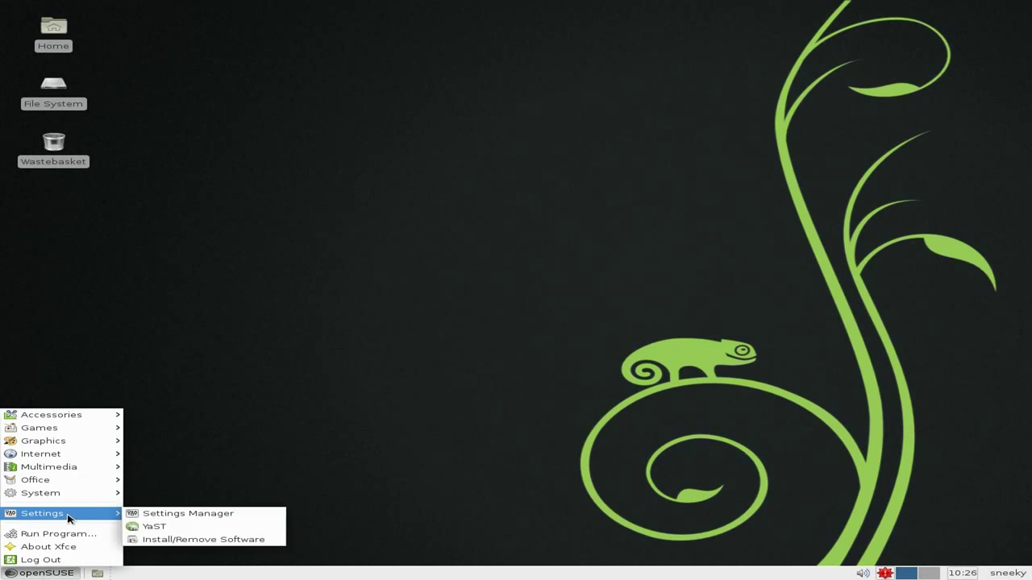
pyautogui.click(174, 515)
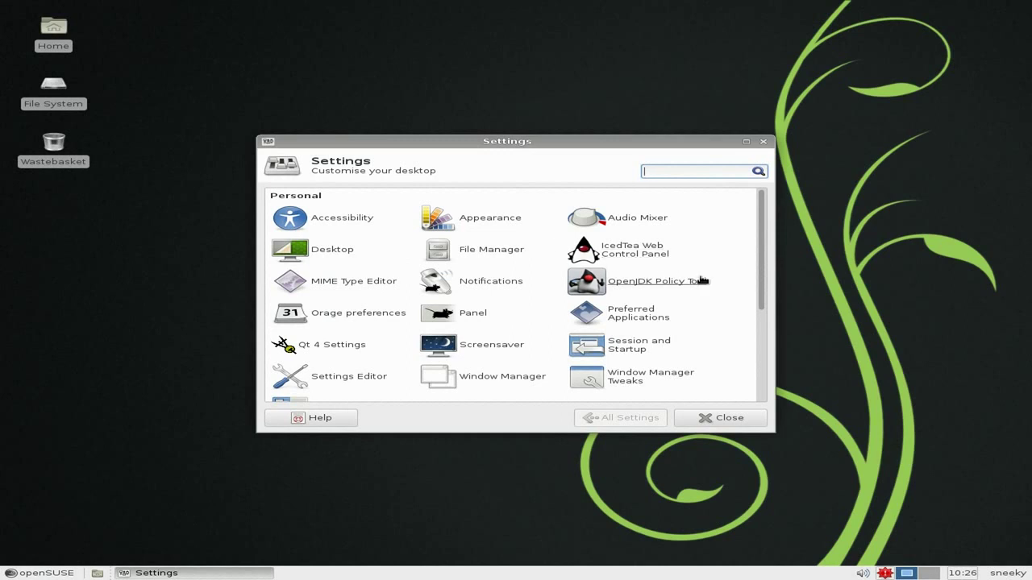
pyautogui.scroll(-3, 732, 300)
pyautogui.scroll(-1, 732, 300)
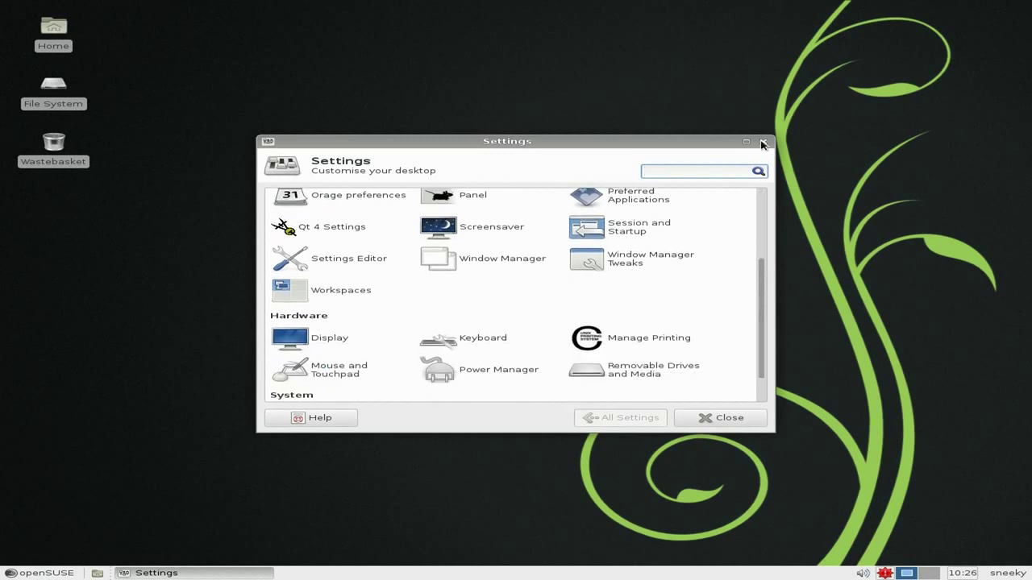
pyautogui.click(728, 418)
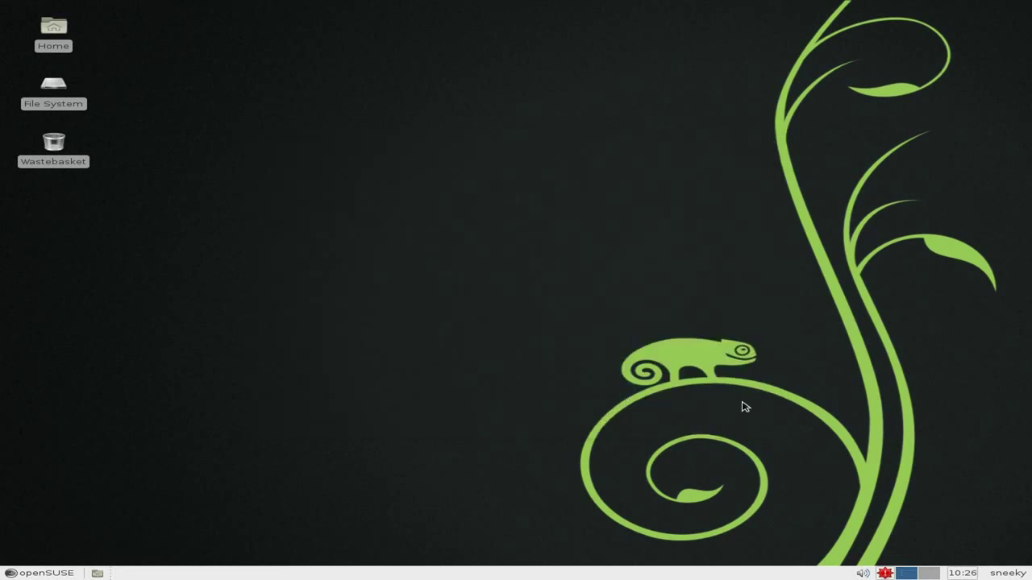
pyautogui.click(49, 573)
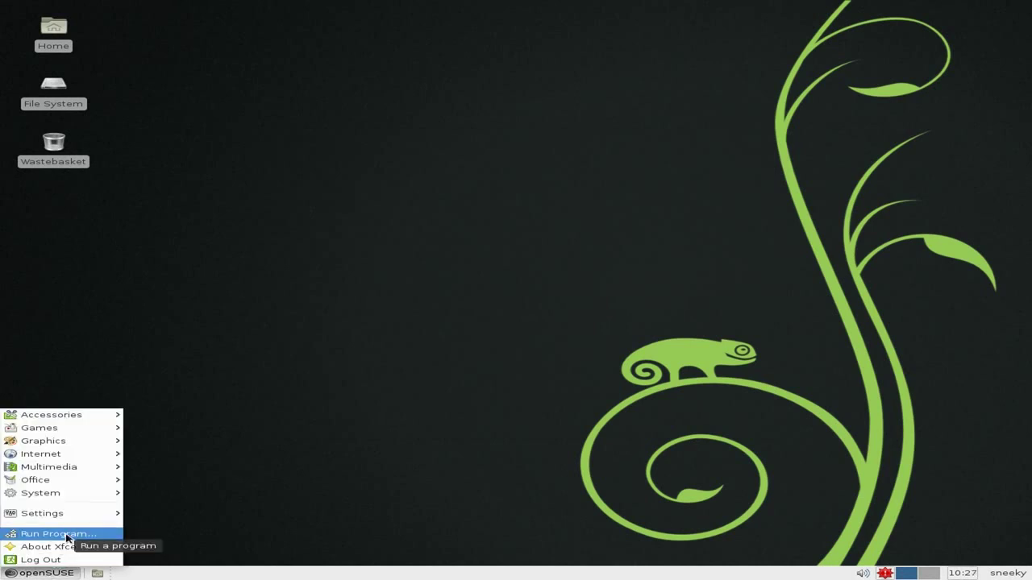
# View and close the About Xfce 4.10 dialog, then show the Settings submenu.
pyautogui.click(70, 549)
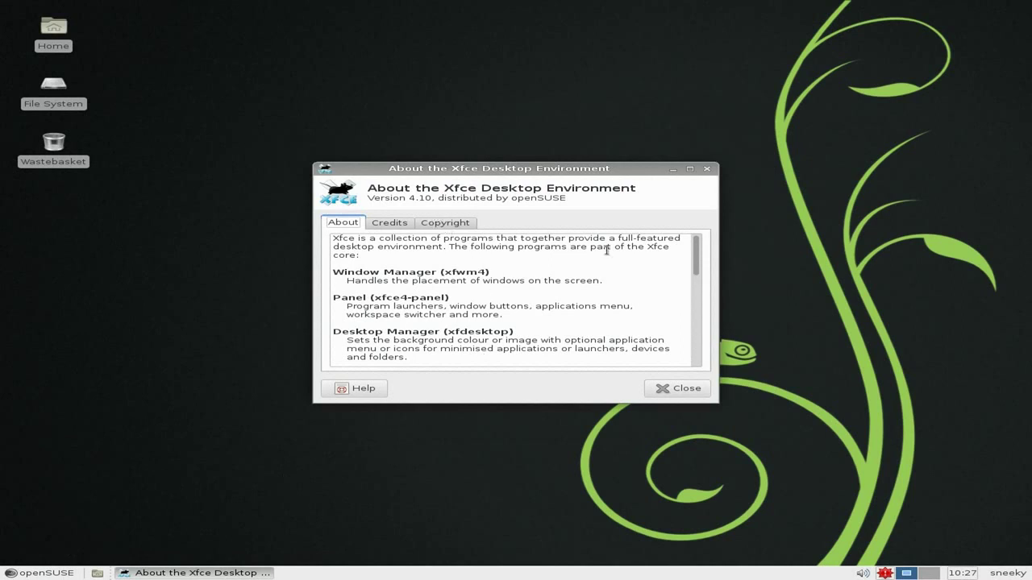
pyautogui.click(662, 385)
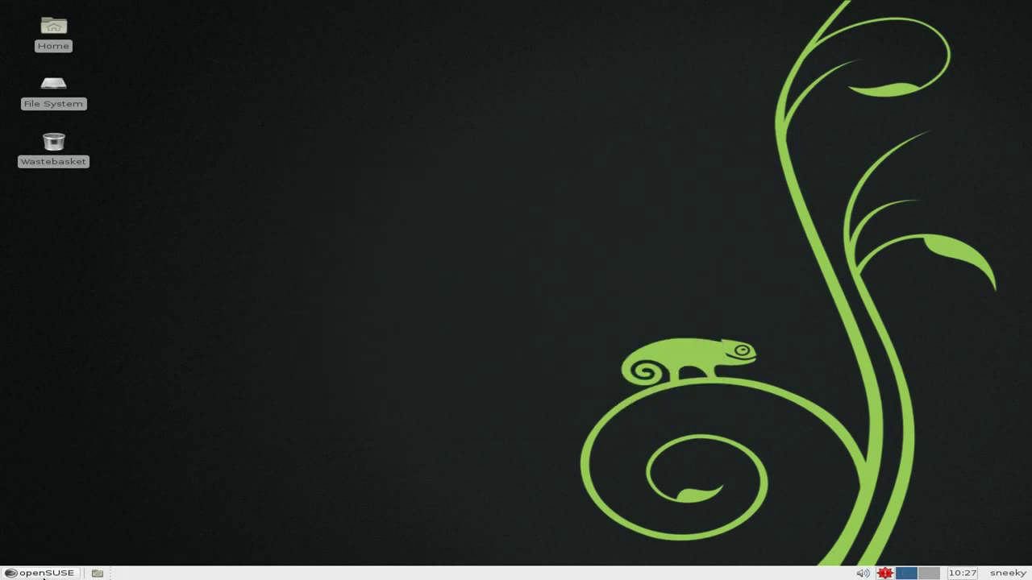
pyautogui.click(48, 569)
pyautogui.moveTo(55, 517)
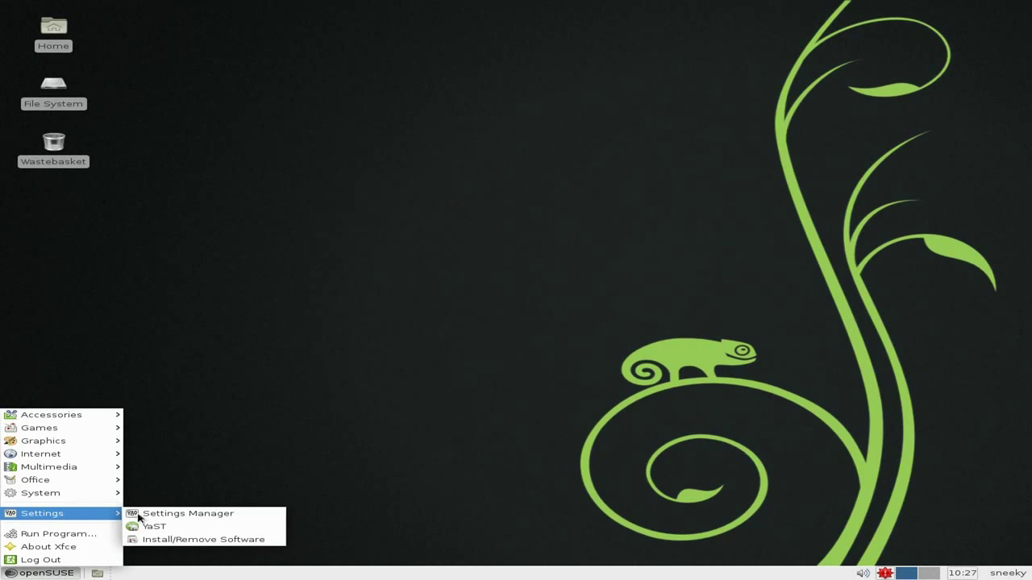
# Launch Install/Remove Software and authenticate with the root password.
pyautogui.click(200, 539)
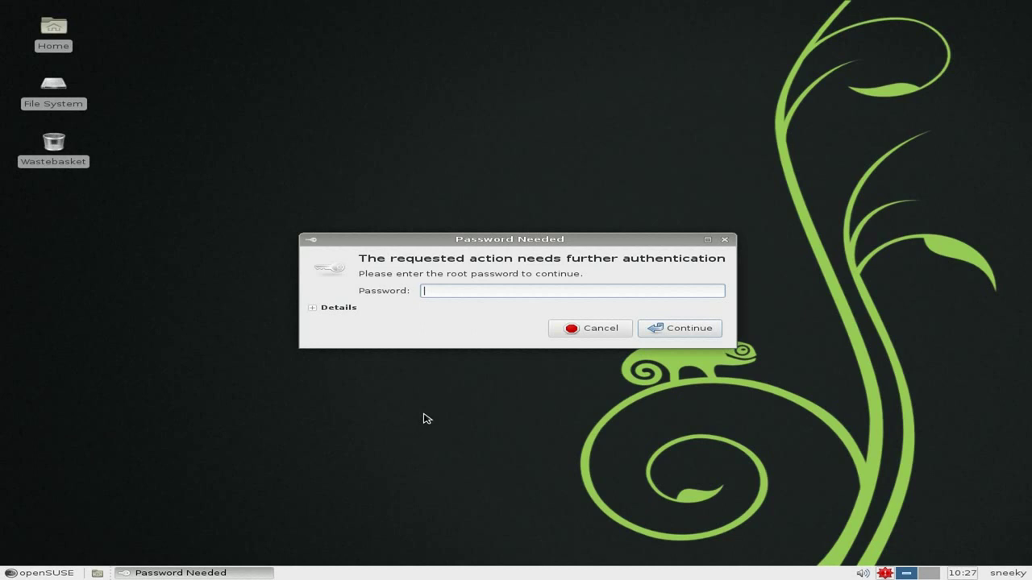
pyautogui.write('********')
pyautogui.press('Return')
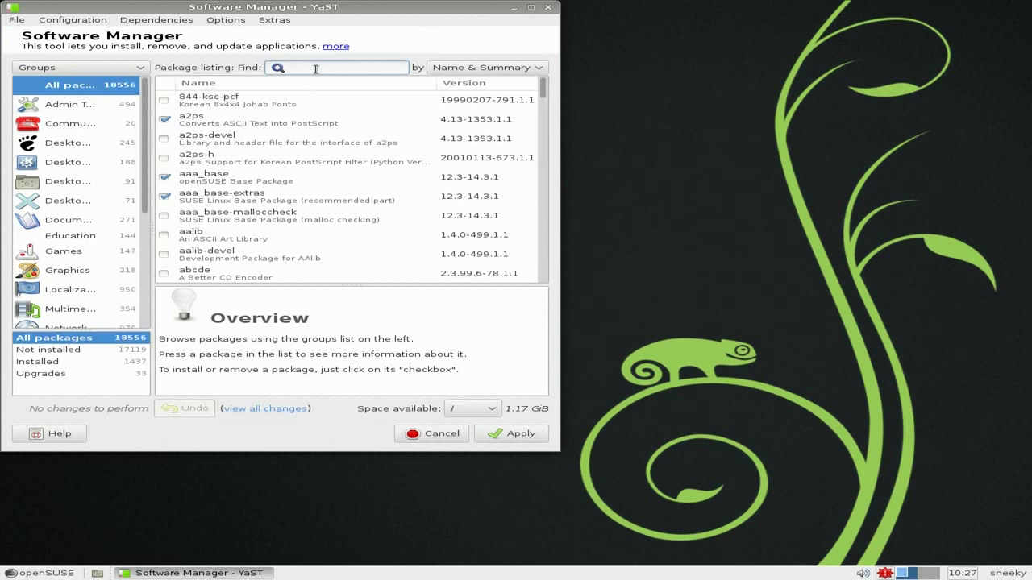
# Search for abiword, mark it, and apply the install with its 8 dependencies.
pyautogui.write('bi')
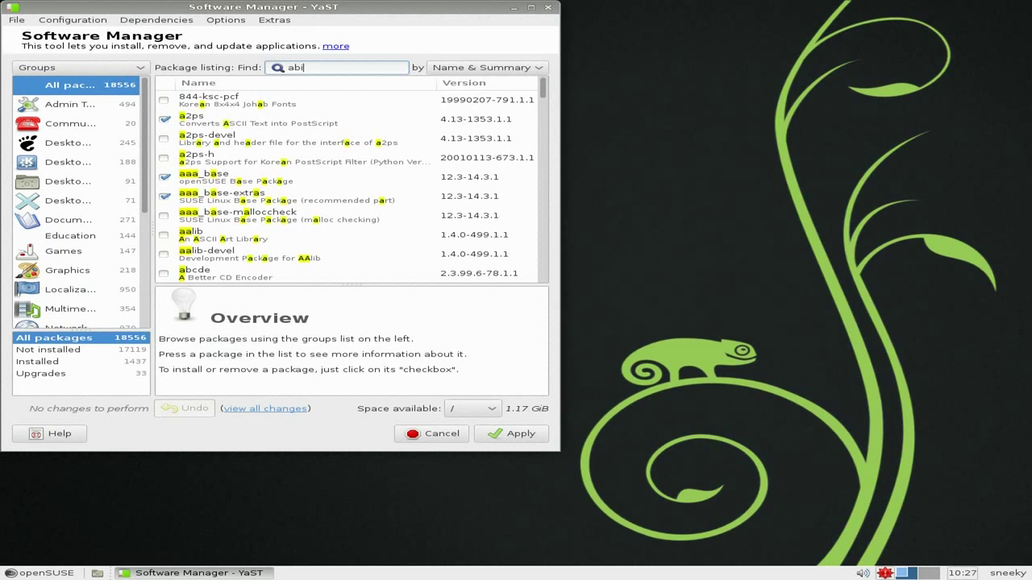
pyautogui.write('word')
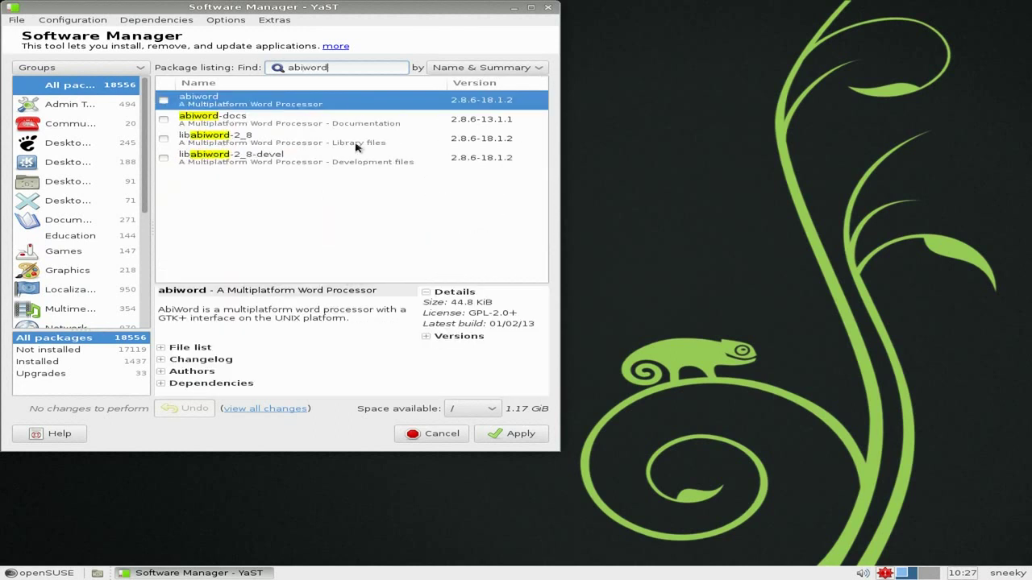
pyautogui.click(164, 101)
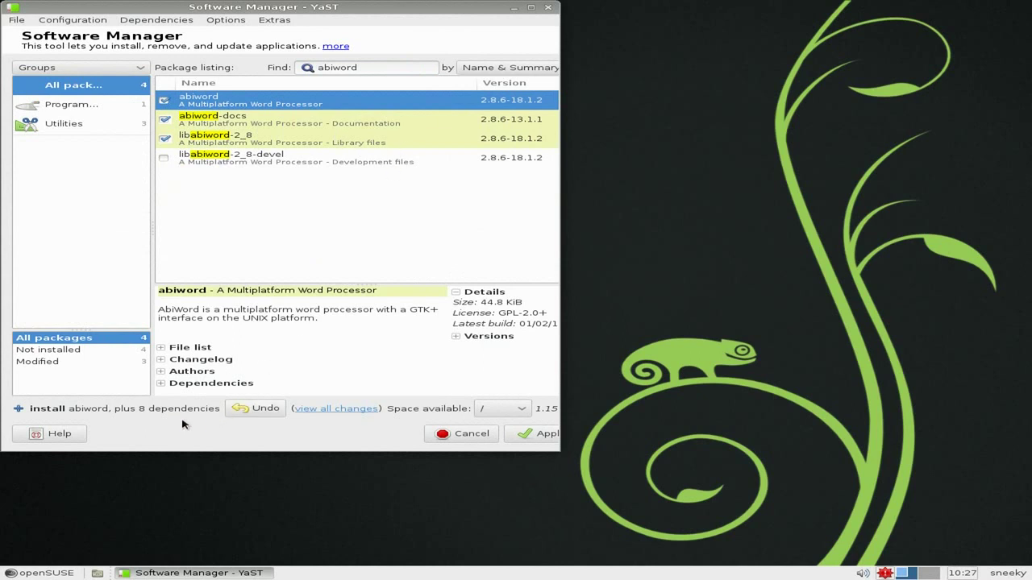
pyautogui.click(529, 435)
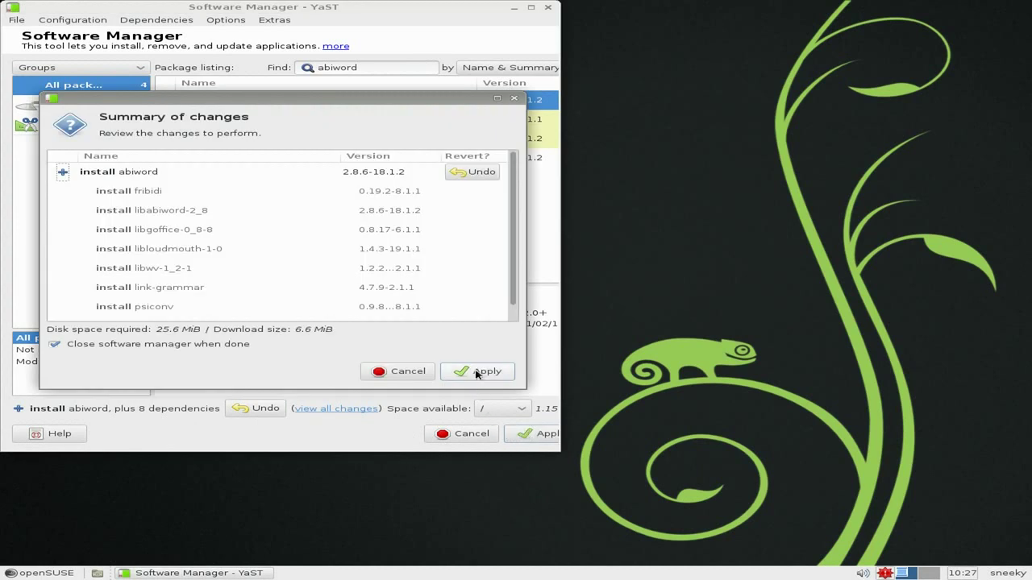
pyautogui.click(475, 371)
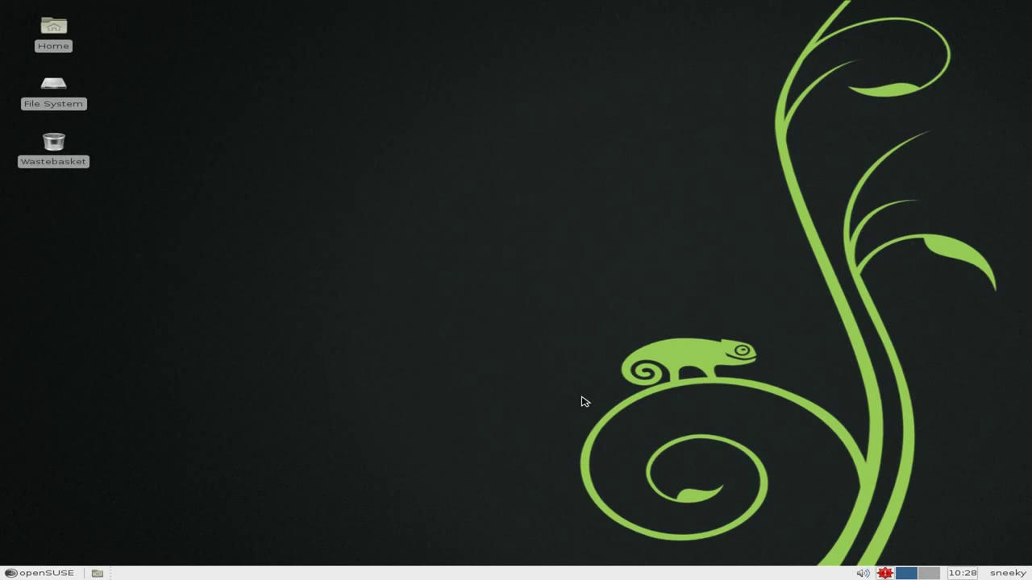
pyautogui.click(34, 574)
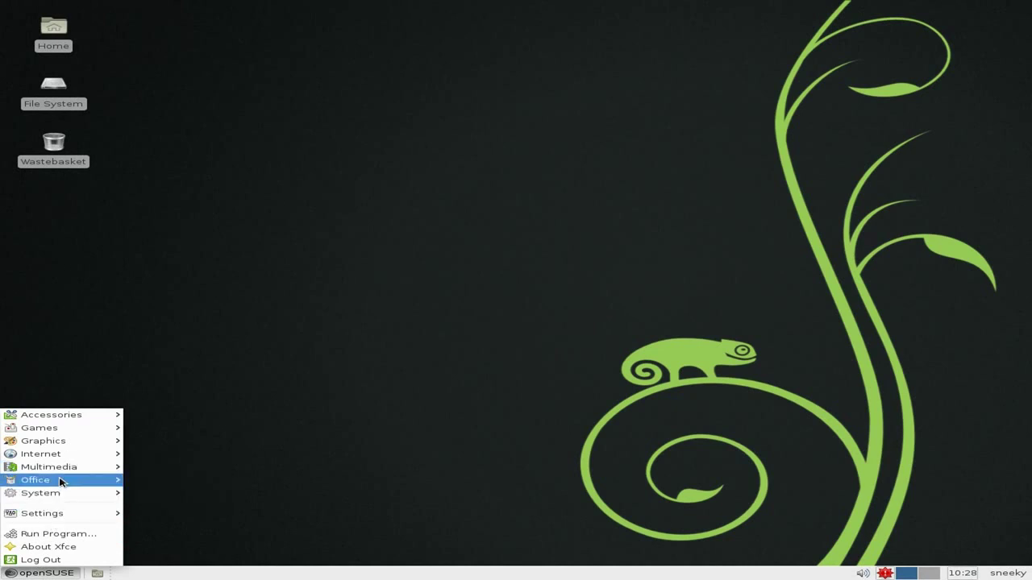
pyautogui.moveTo(64, 482)
pyautogui.click(198, 470)
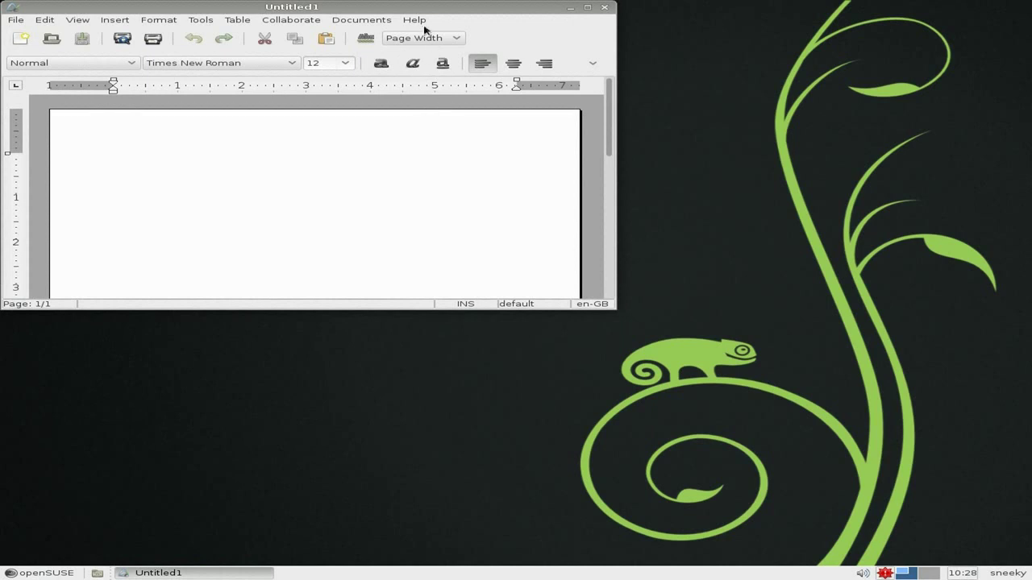
pyautogui.click(421, 24)
pyautogui.click(457, 118)
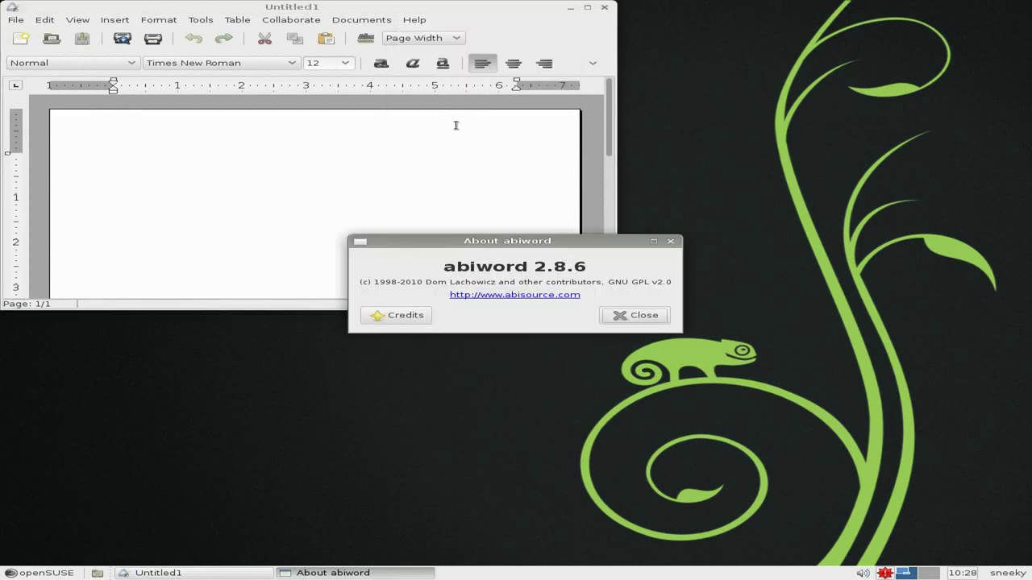
pyautogui.click(635, 315)
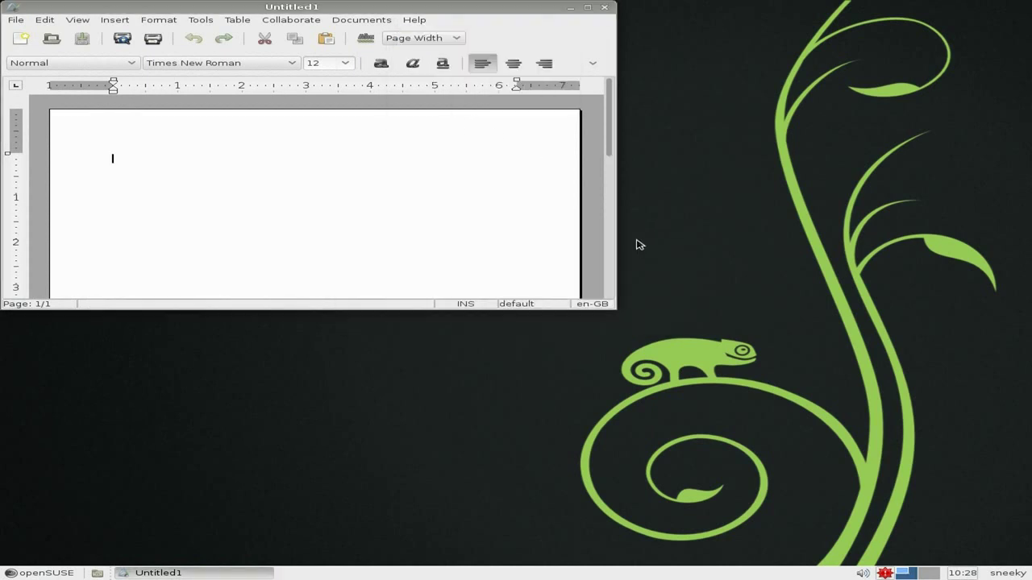
pyautogui.click(604, 10)
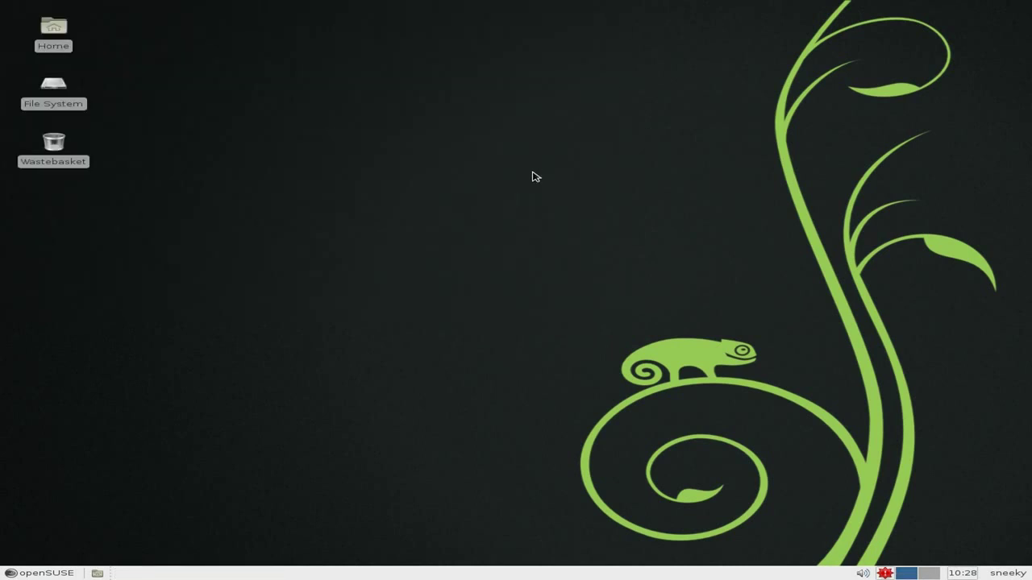
# Reopen the applications menu and launch Install/Remove Software from System > Settings.
pyautogui.click(34, 573)
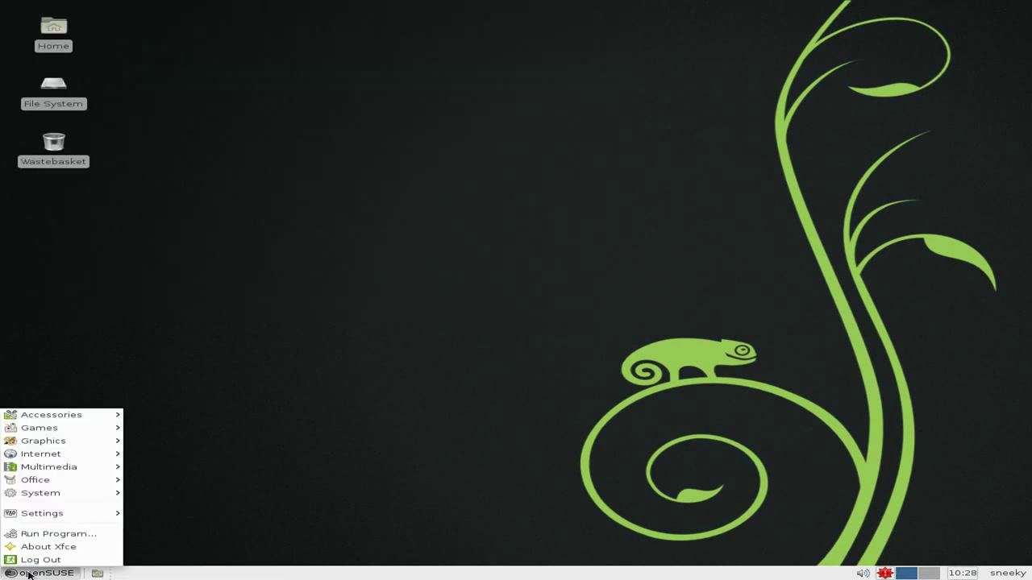
pyautogui.click(344, 354)
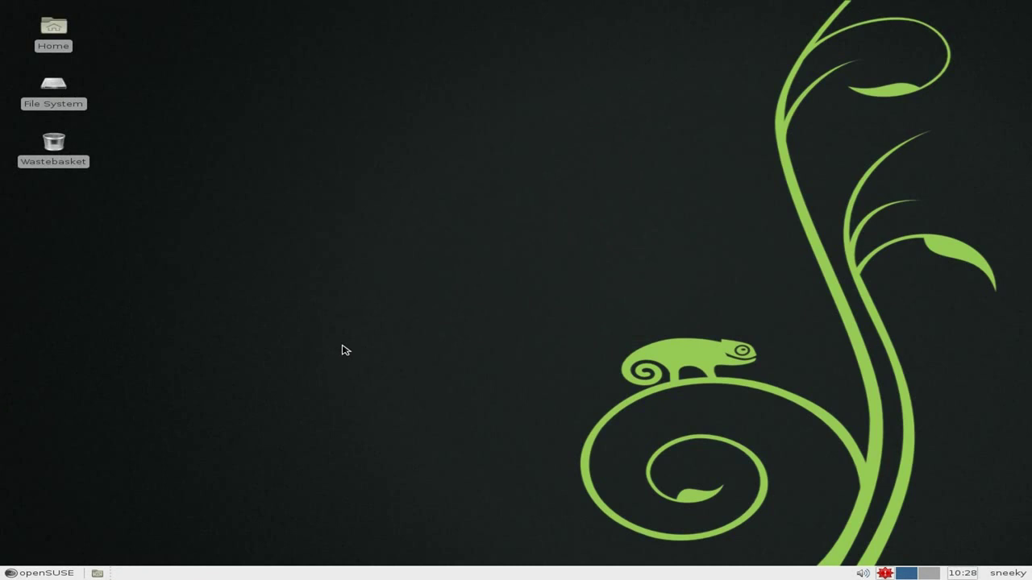
pyautogui.click(23, 575)
pyautogui.moveTo(67, 492)
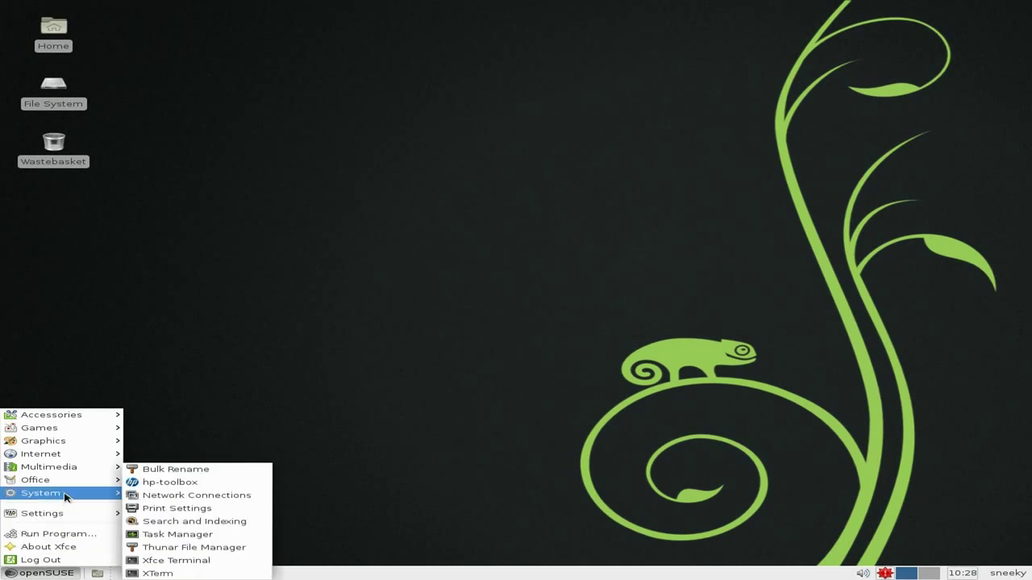
pyautogui.moveTo(67, 512)
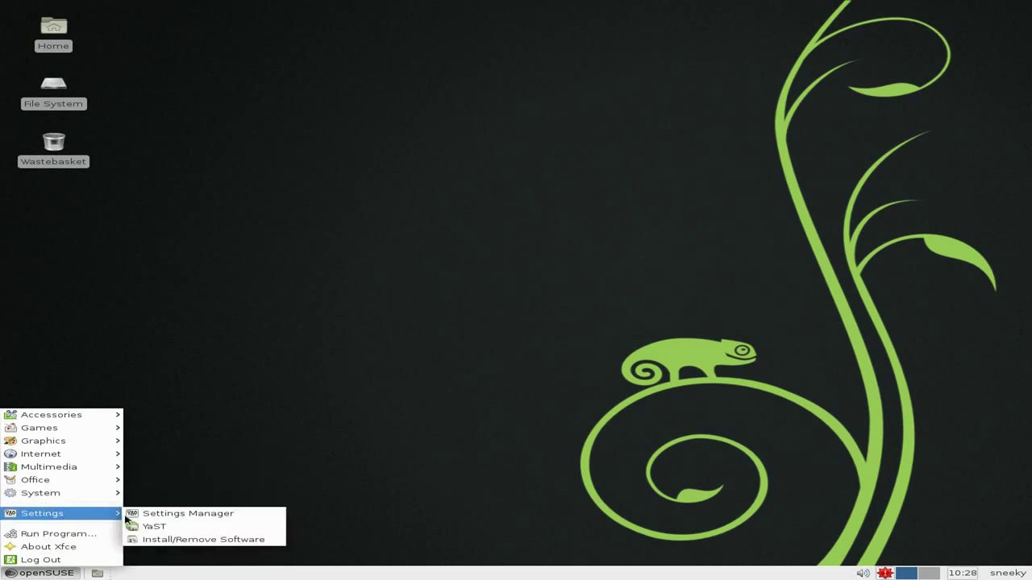
pyautogui.click(209, 542)
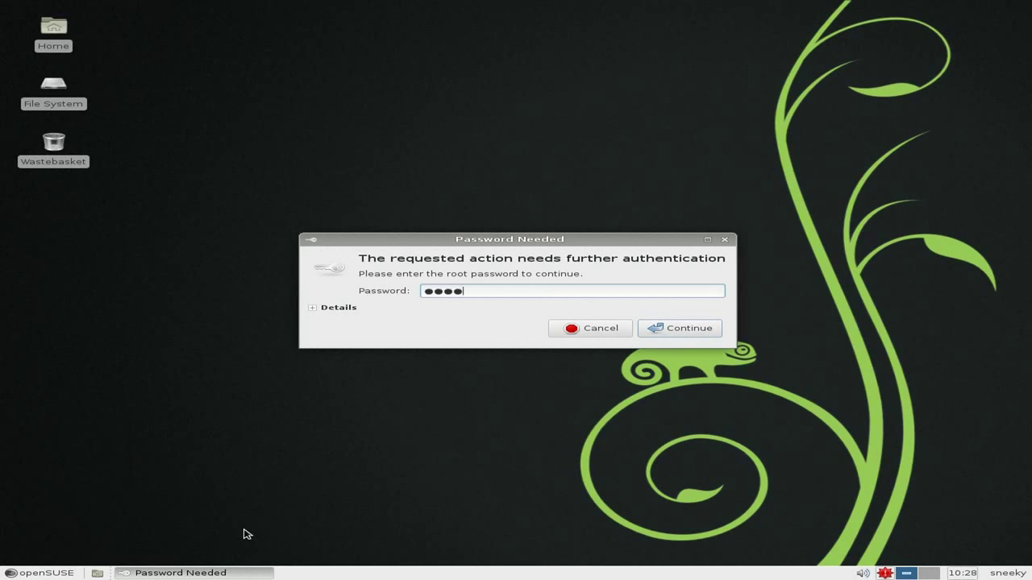
pyautogui.press('Return')
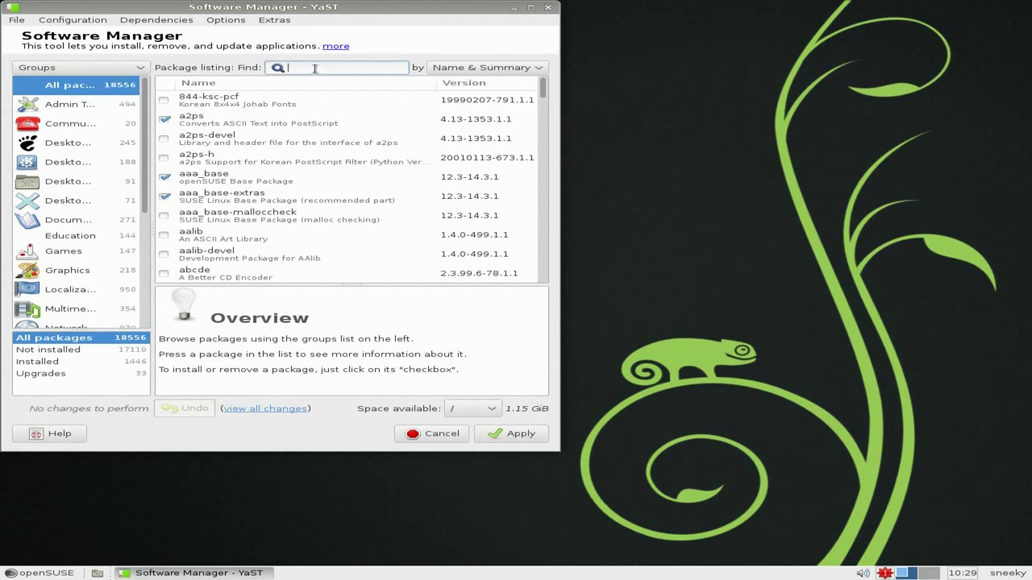
pyautogui.write('hro')
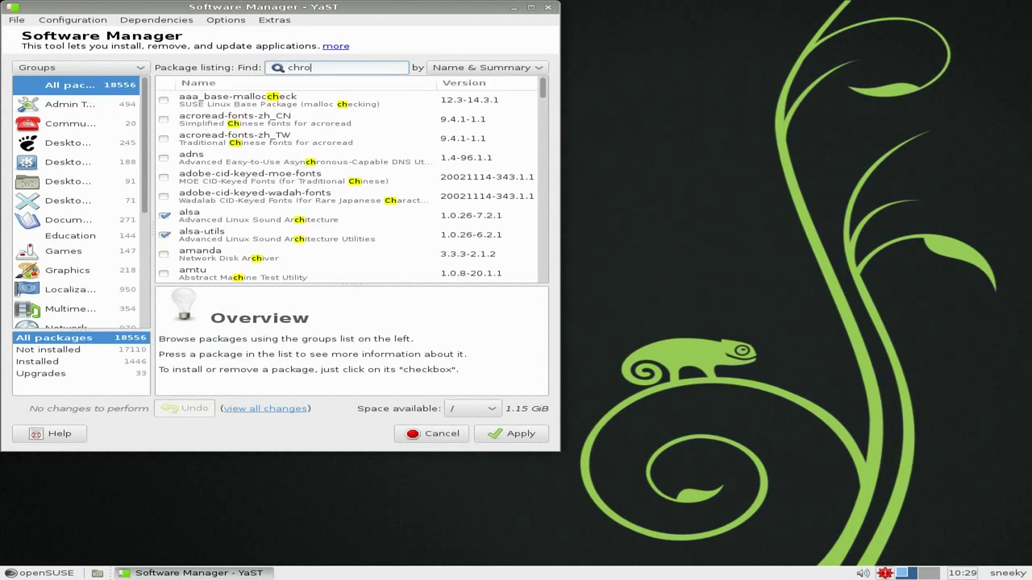
pyautogui.write('me')
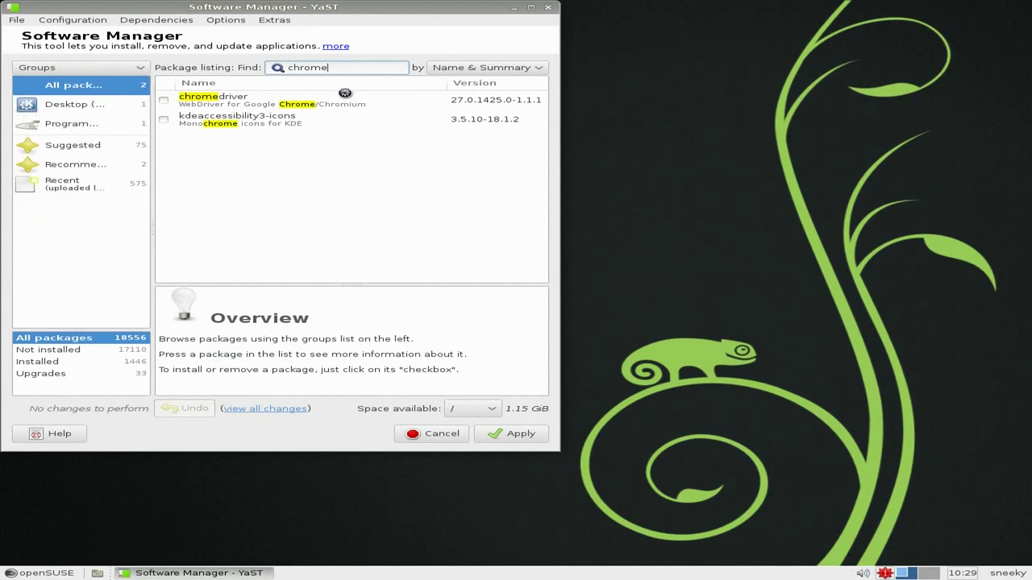
pyautogui.click(549, 8)
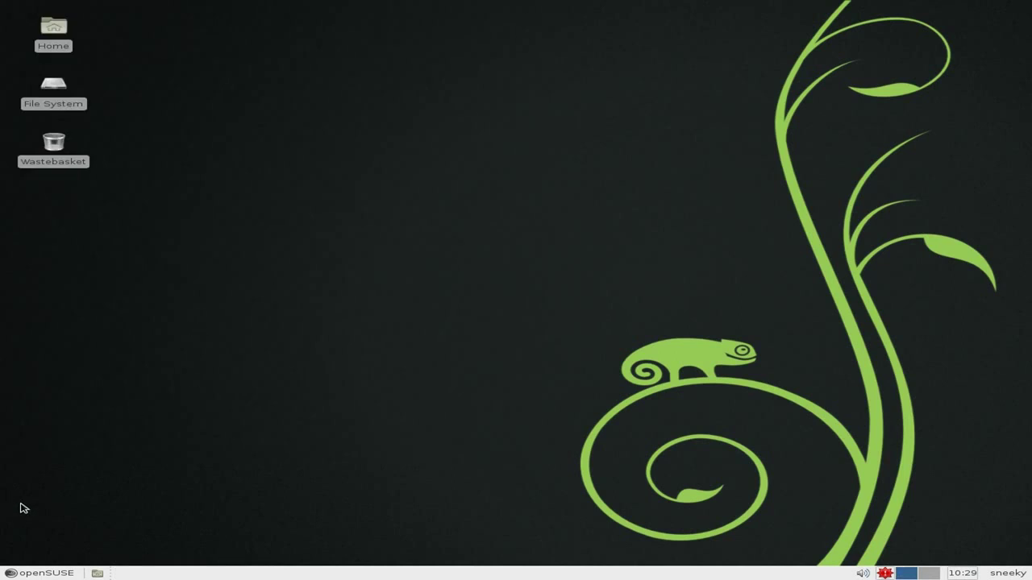
# Launch Firefox from the Internet menu.
pyautogui.click(39, 574)
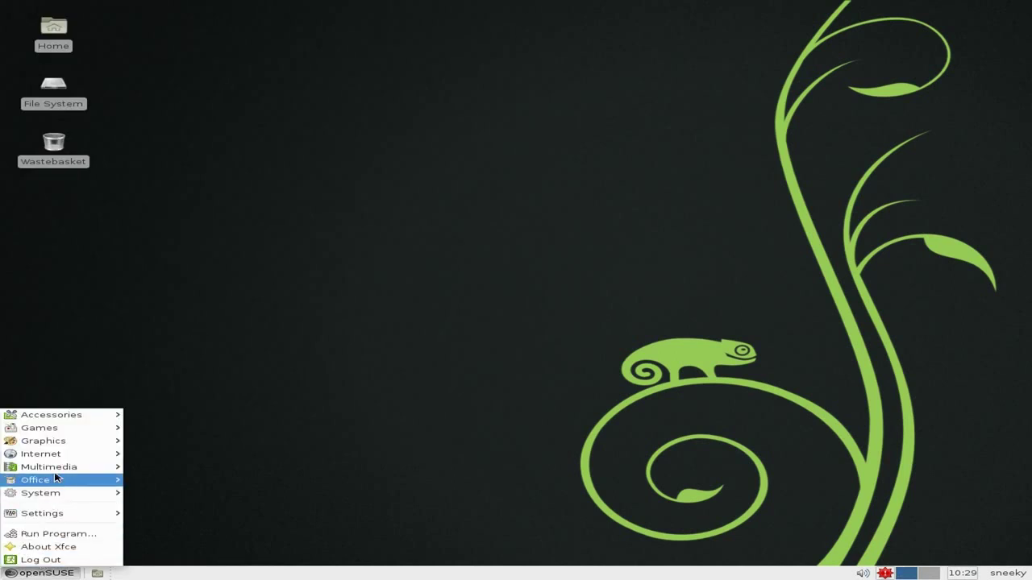
pyautogui.moveTo(57, 457)
pyautogui.click(145, 458)
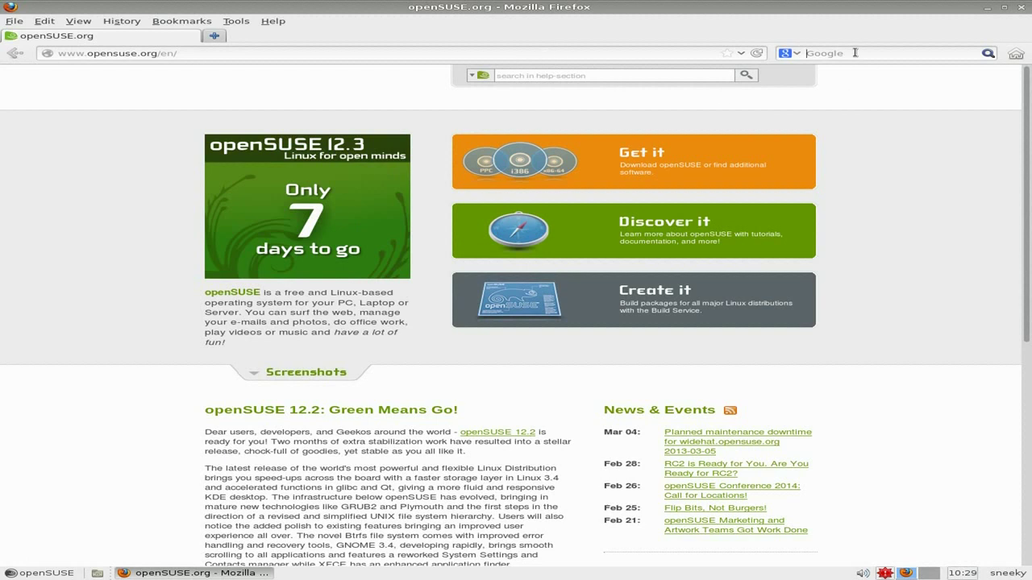
# Search for 'google chrome', open the Chrome Browser result, and start the download.
pyautogui.write('google chrome')
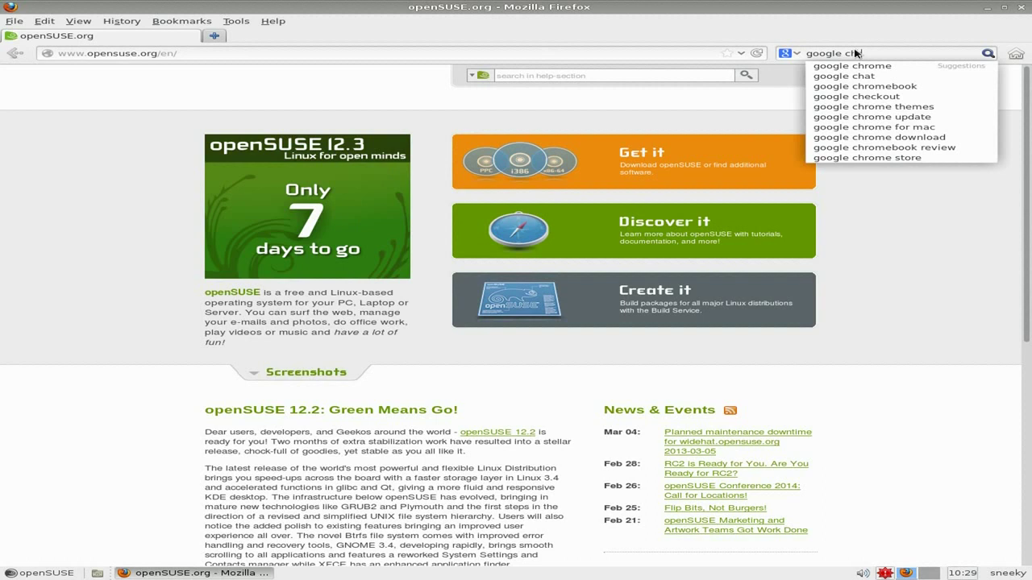
pyautogui.press('Return')
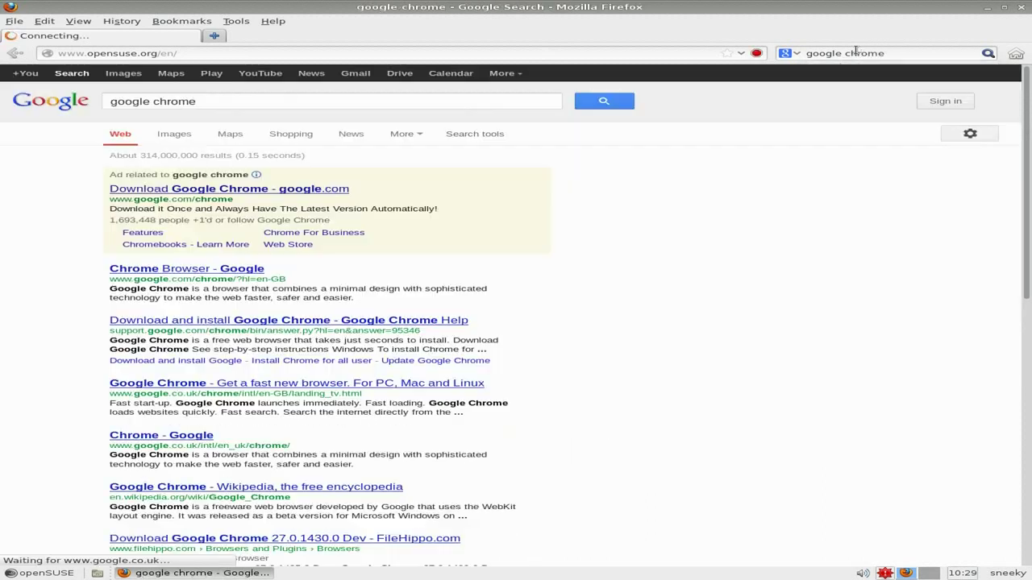
pyautogui.click(239, 271)
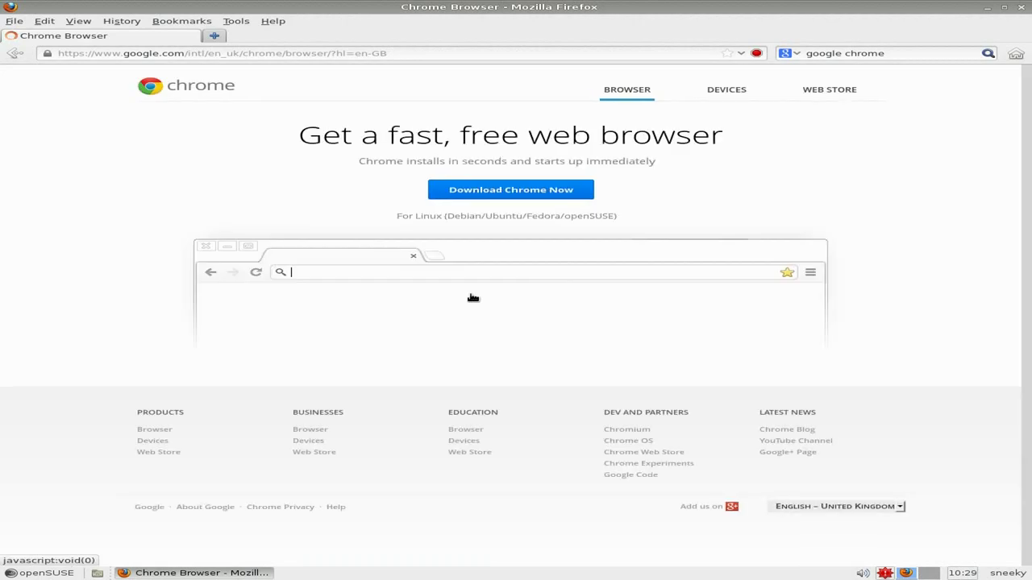
pyautogui.click(504, 192)
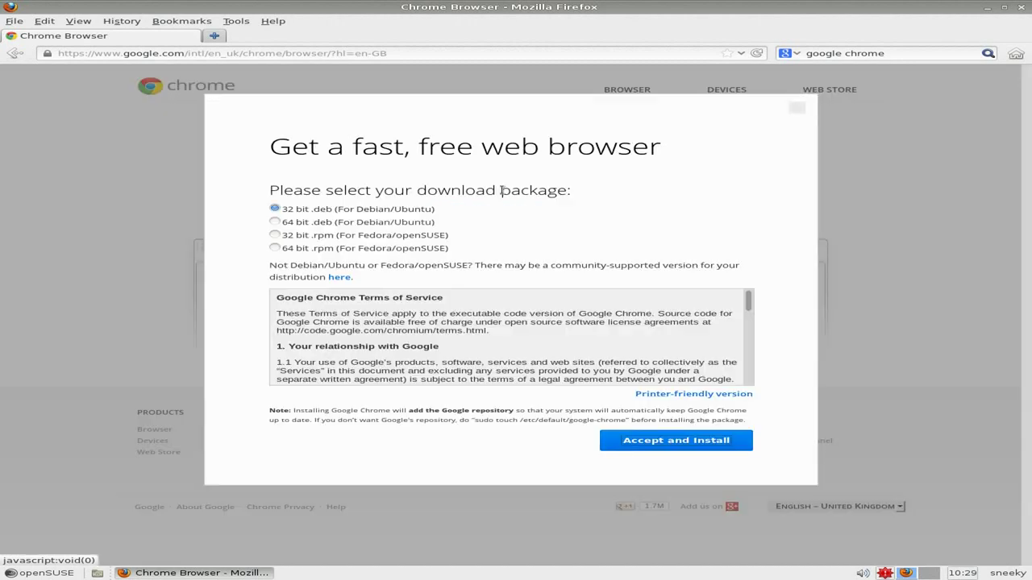
# Save the 32-bit google-chrome-stable_current_i386.rpm (46.2 MB) to disk, then close Firefox.
pyautogui.click(275, 236)
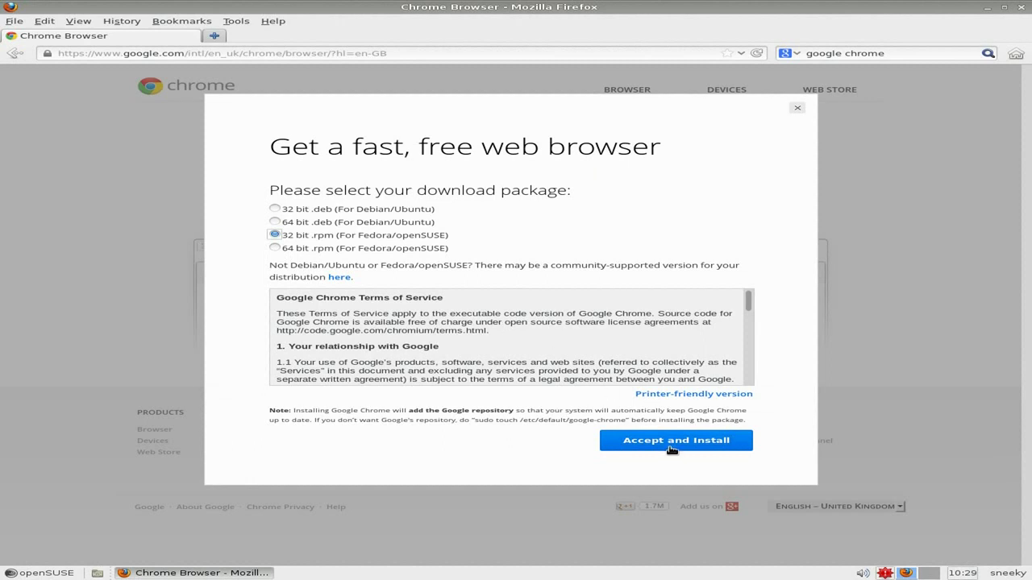
pyautogui.click(674, 441)
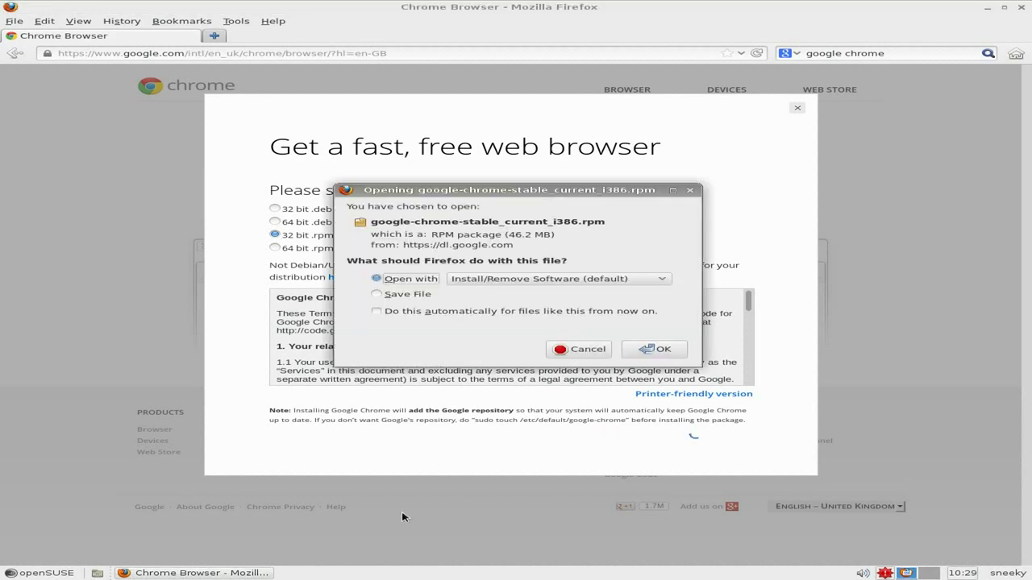
pyautogui.click(421, 296)
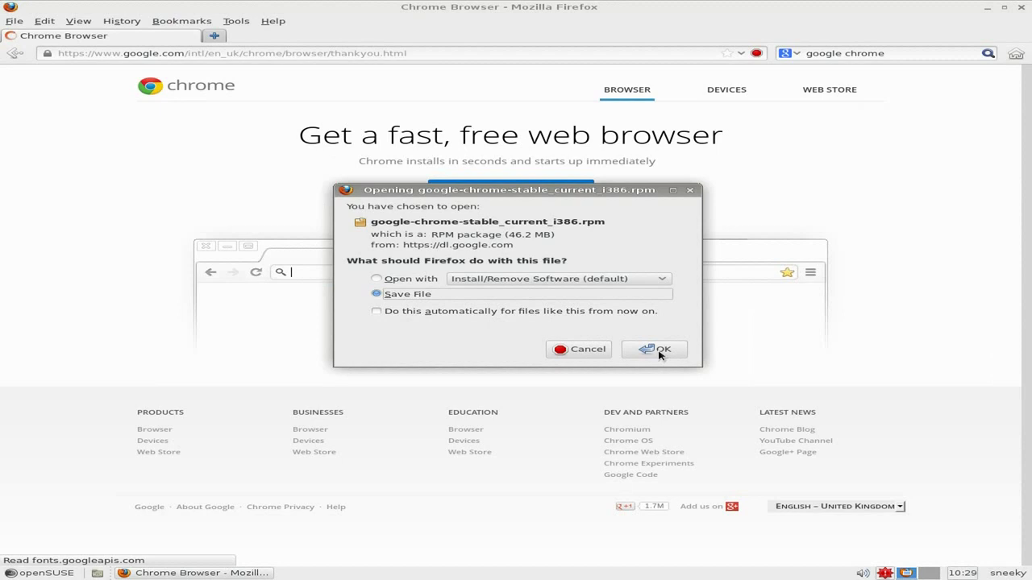
pyautogui.click(659, 353)
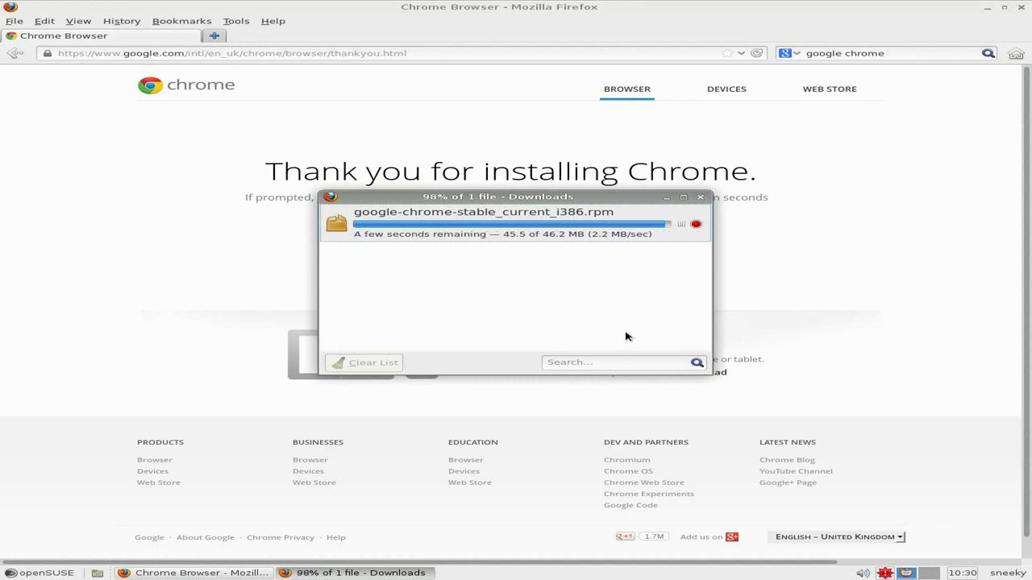
pyautogui.click(701, 198)
pyautogui.click(1019, 8)
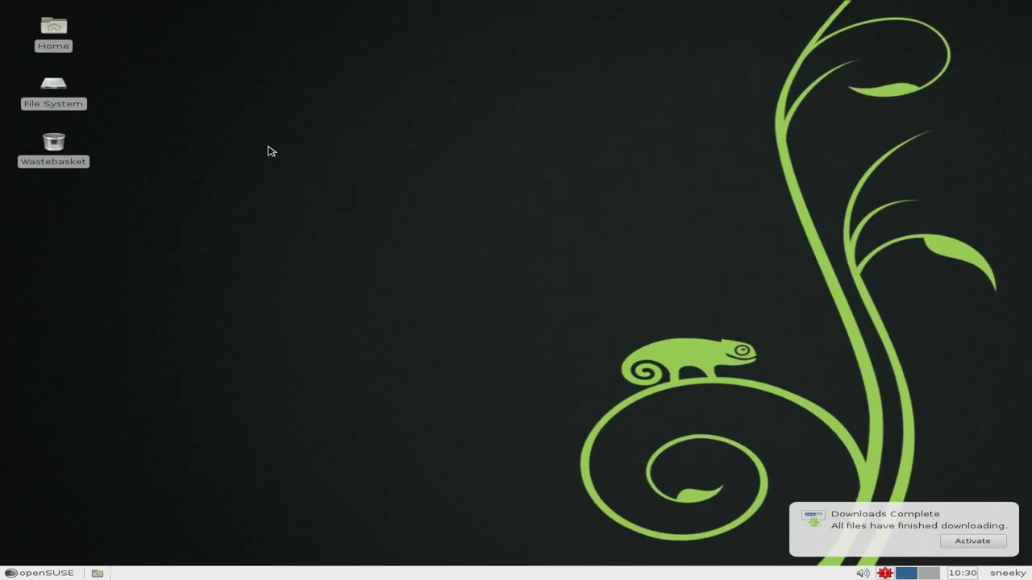
# Browse Home > Downloads and open the Chrome RPM with Install/Remove Software.
pyautogui.click(967, 547)
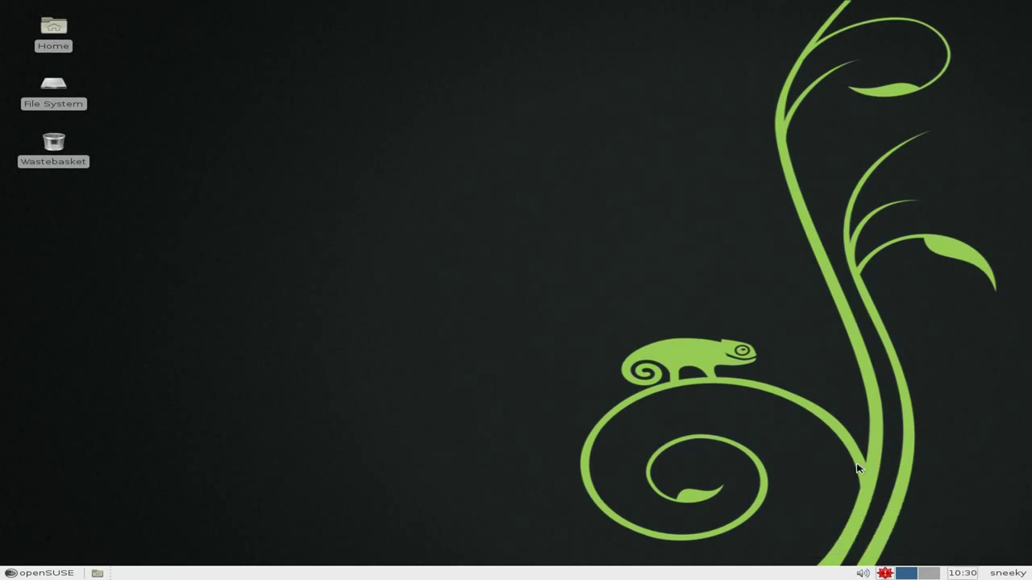
pyautogui.click(55, 29)
pyautogui.doubleClick(55, 29)
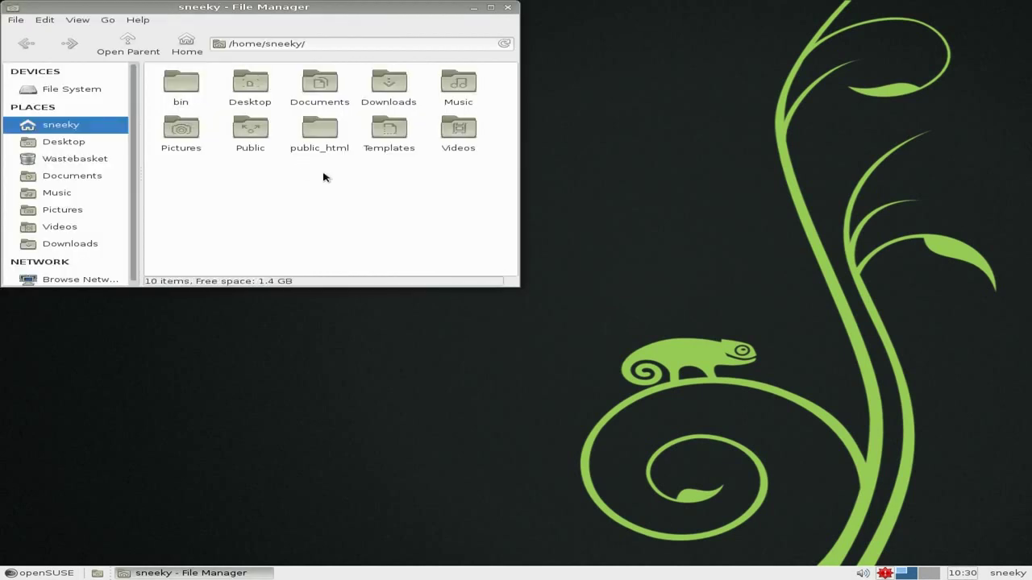
pyautogui.click(91, 245)
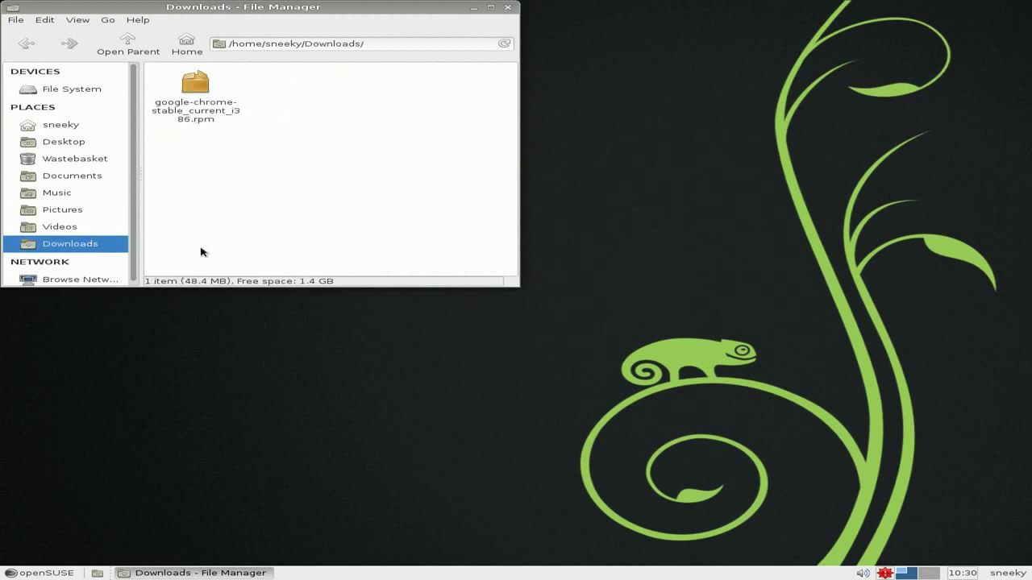
pyautogui.rightClick(198, 84)
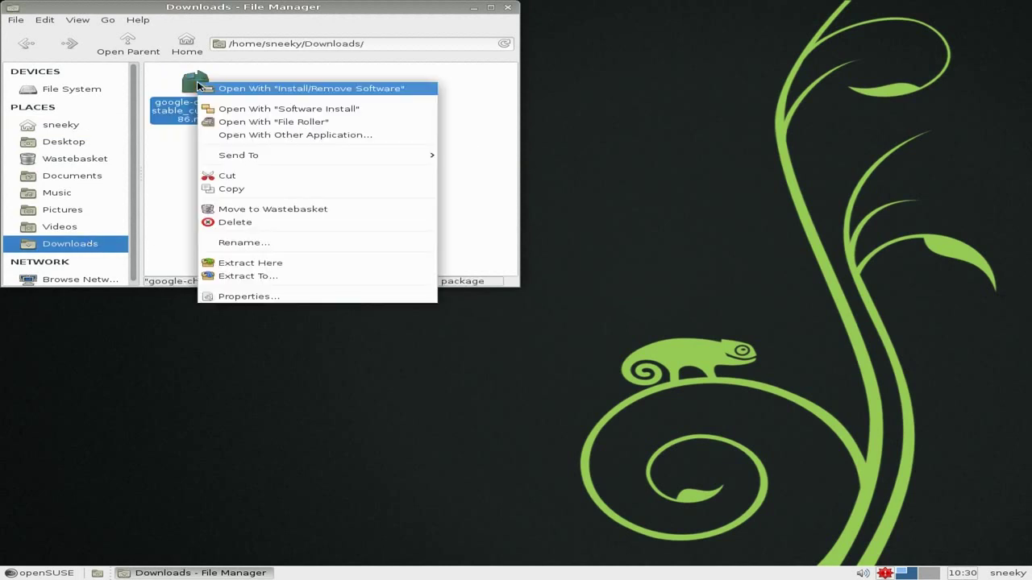
pyautogui.click(267, 89)
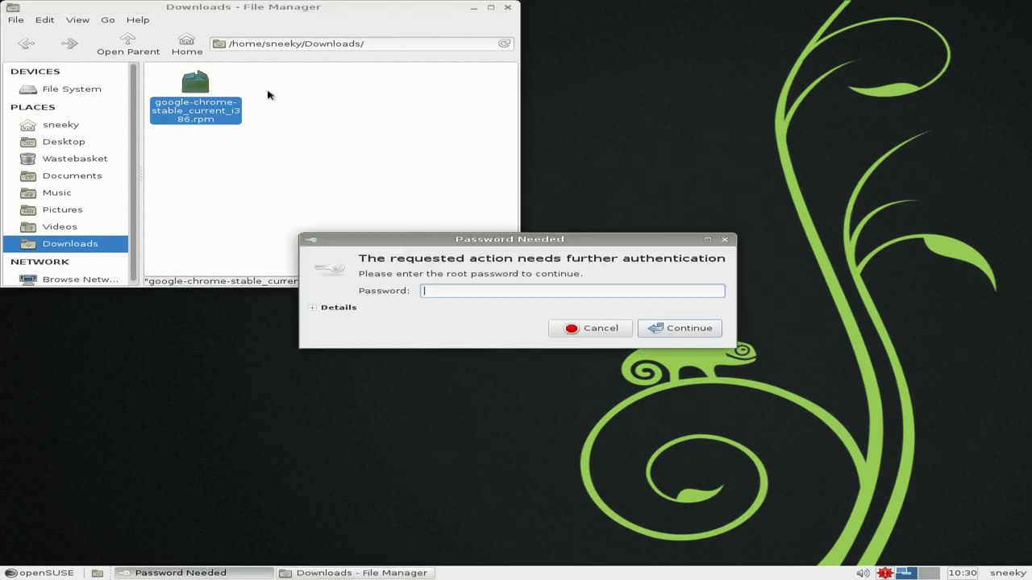
# Authenticate as root with the root password and dismiss the summary of 11 queued packages.
pyautogui.write('●●●●●●●●●●●')
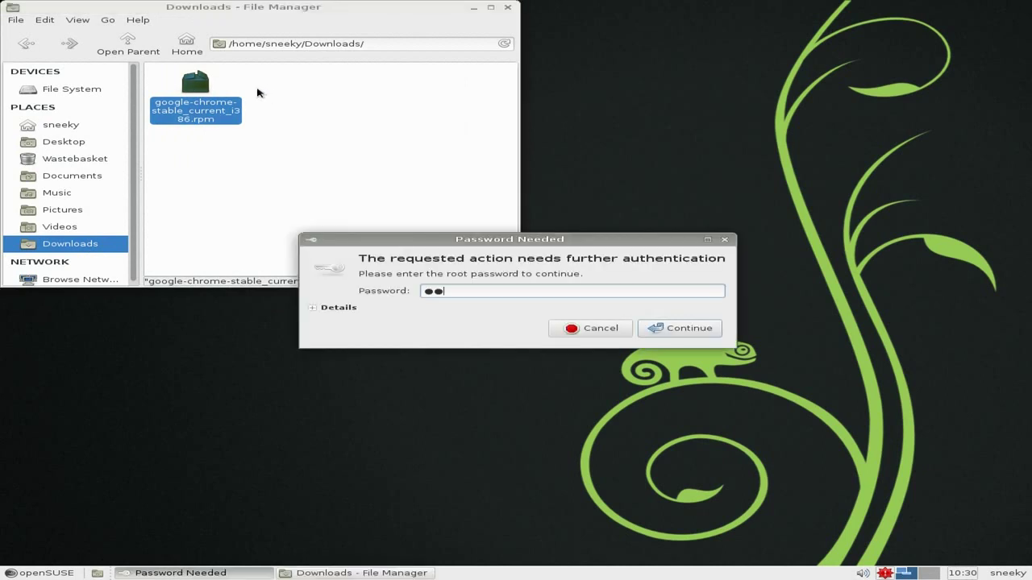
pyautogui.press('Return')
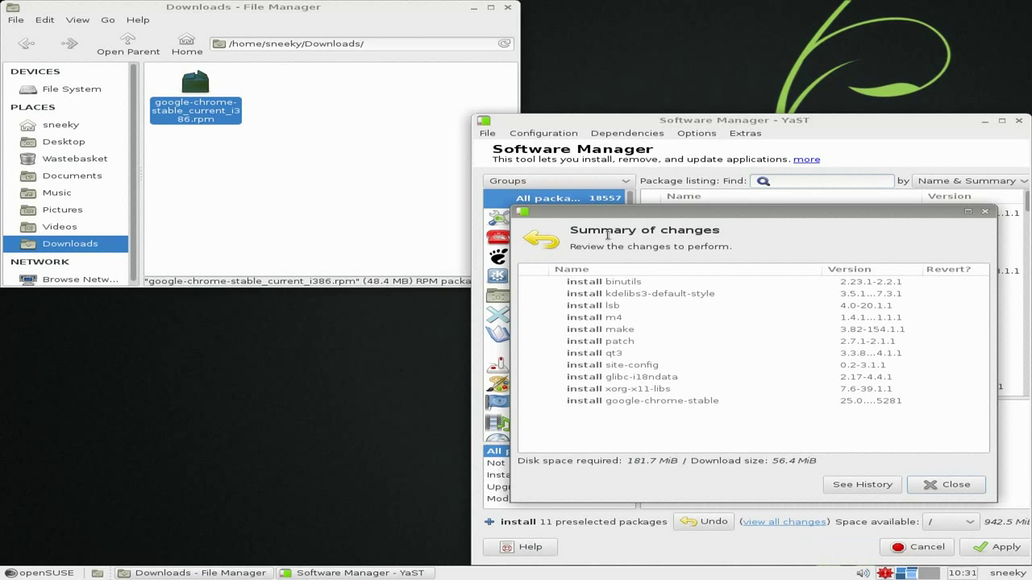
pyautogui.click(942, 490)
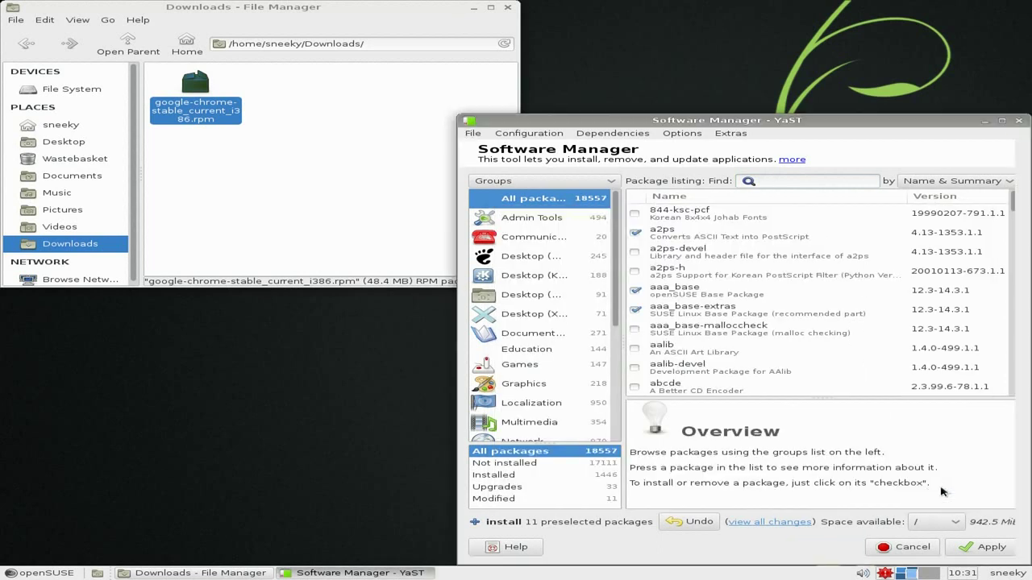
# Apply the queued installation of google-chrome-stable and dependencies, moving the installer window higher.
pyautogui.click(973, 549)
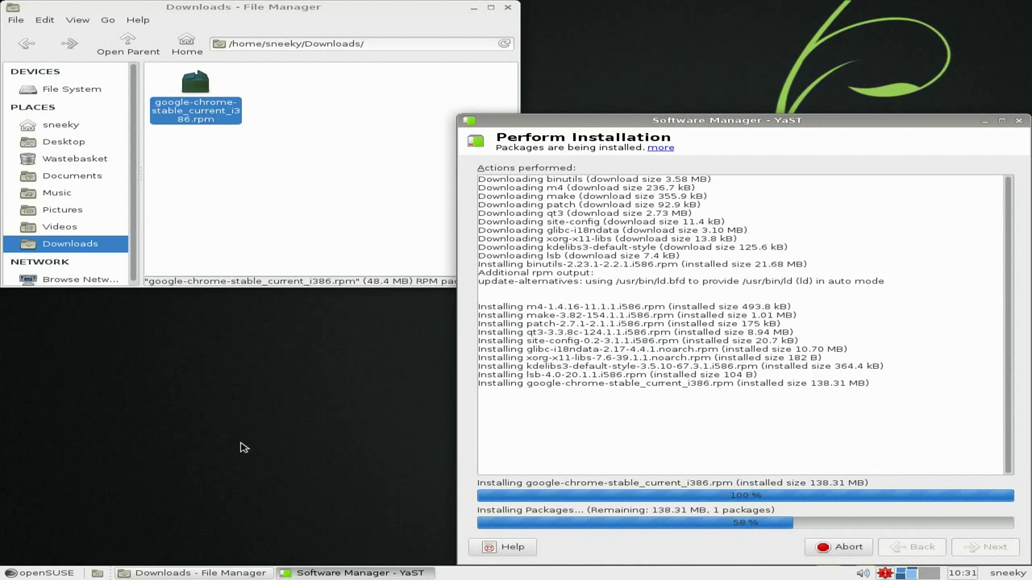
pyautogui.moveTo(729, 122); pyautogui.dragTo(696, 26)
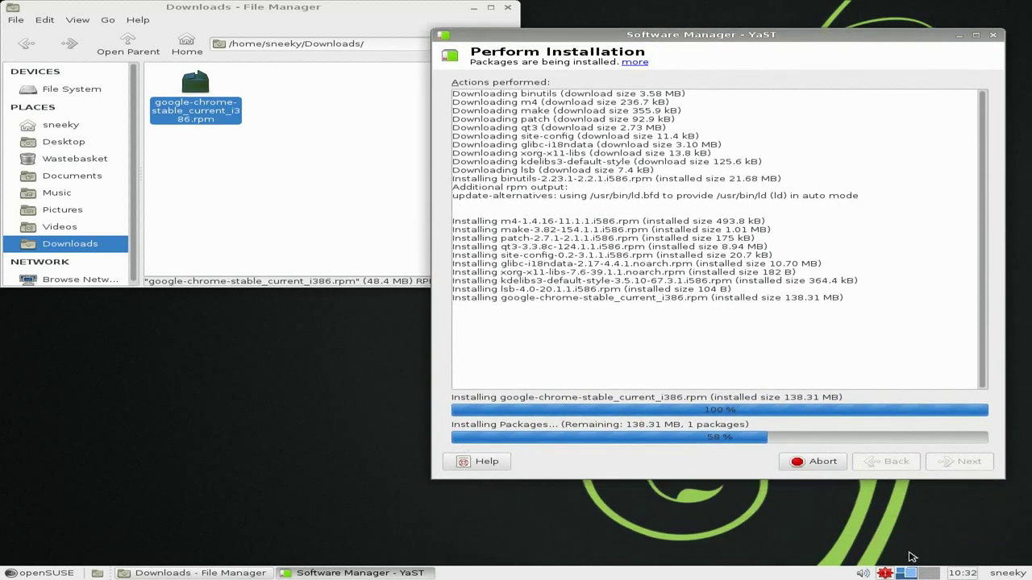
# Visit empty workspace 2, then return to workspace 1 where YaST shows the finished installation.
pyautogui.click(933, 573)
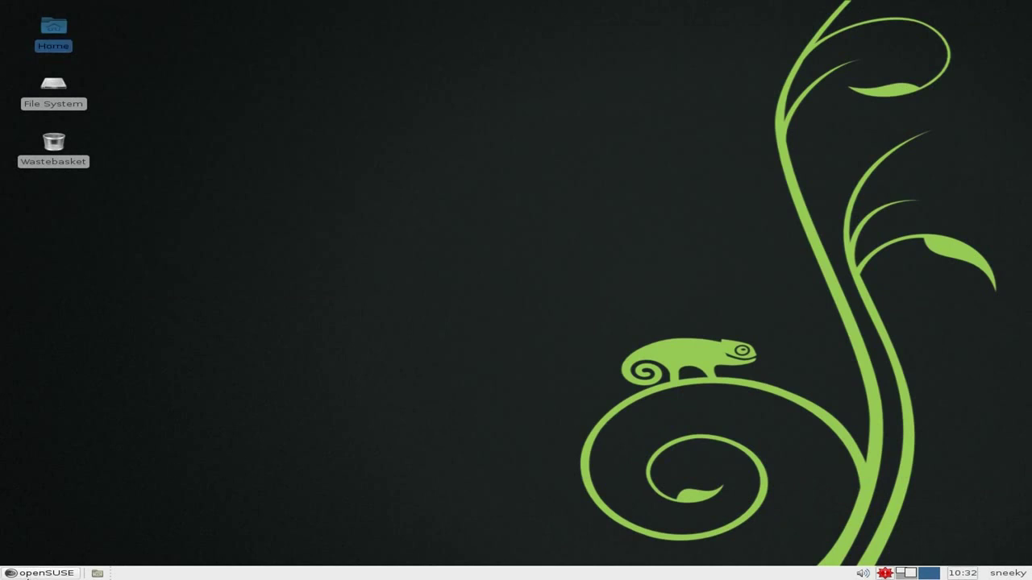
pyautogui.click(36, 573)
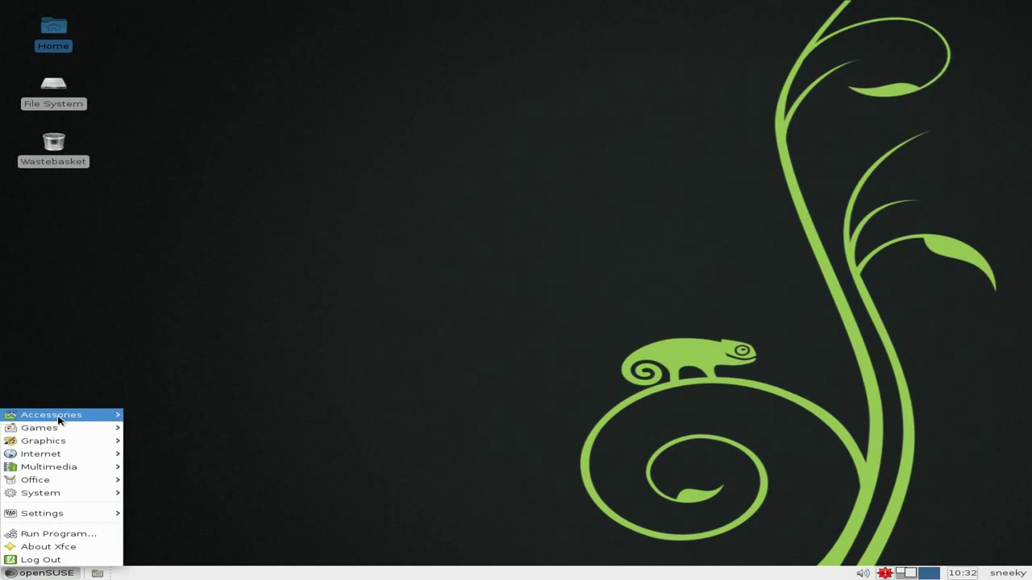
pyautogui.moveTo(61, 418)
pyautogui.click(346, 386)
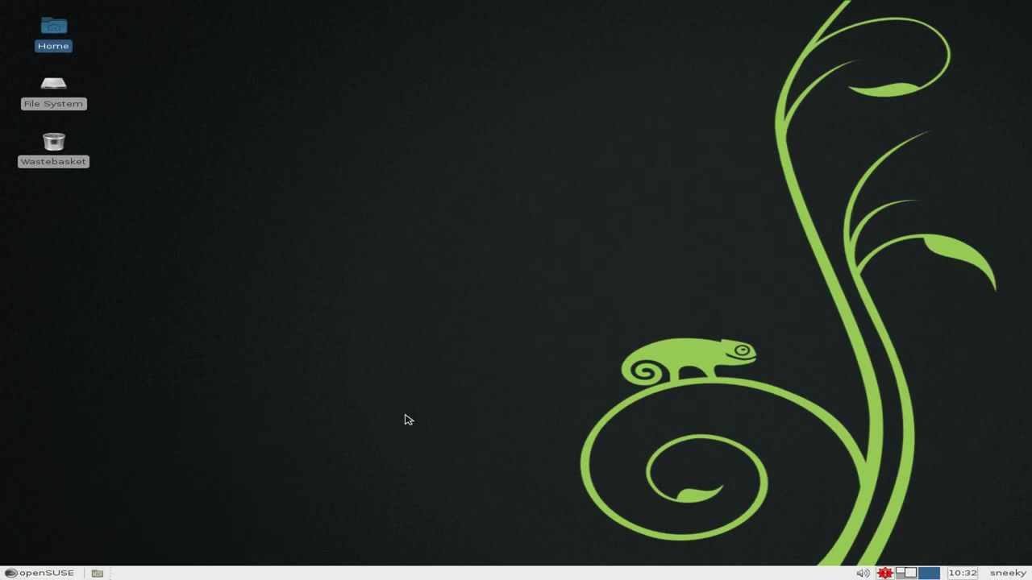
pyautogui.click(911, 573)
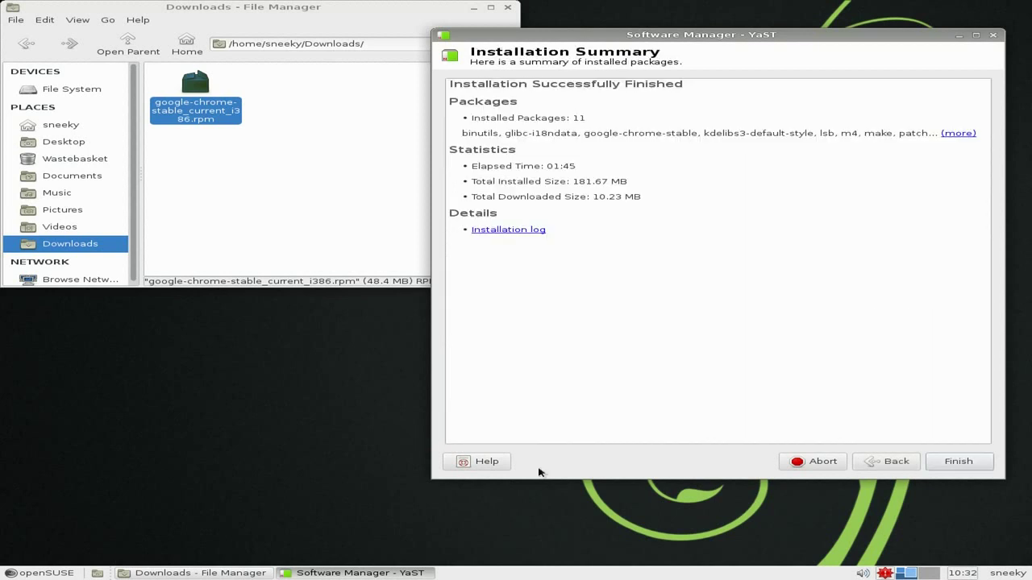
# Finish YaST, close the Downloads file manager, launch Google Chrome and untick the default-browser option.
pyautogui.click(970, 463)
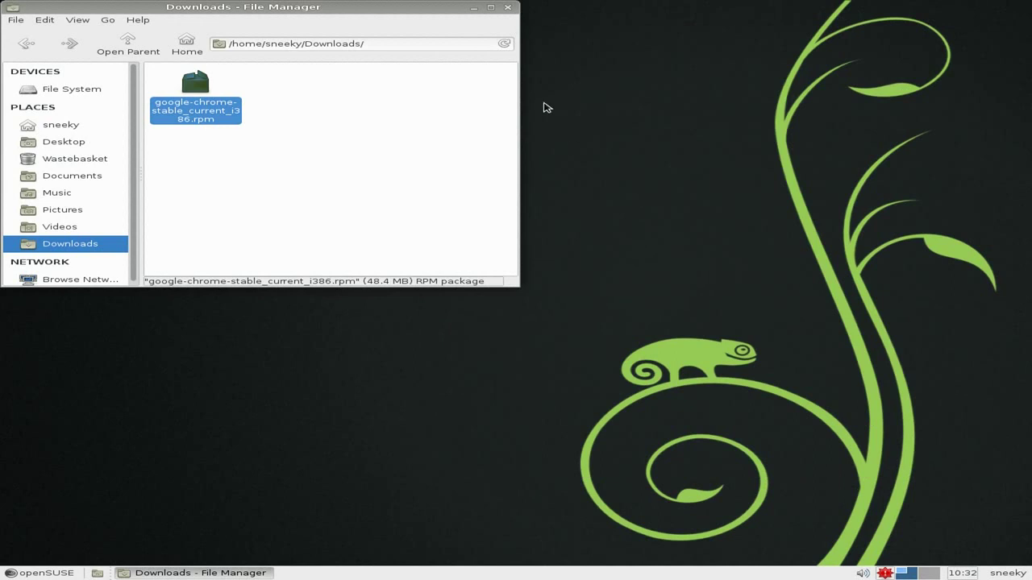
pyautogui.click(508, 7)
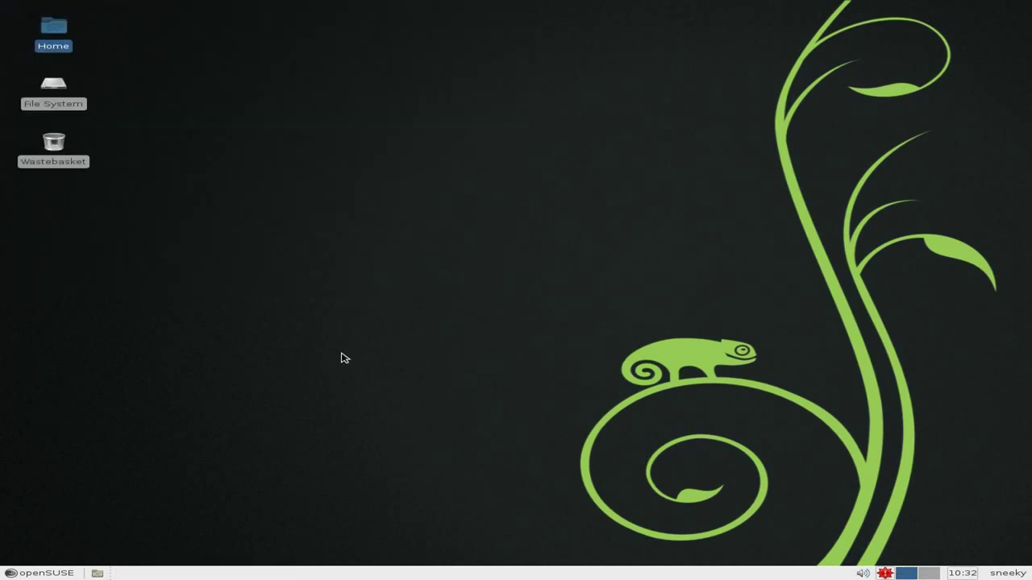
pyautogui.click(35, 573)
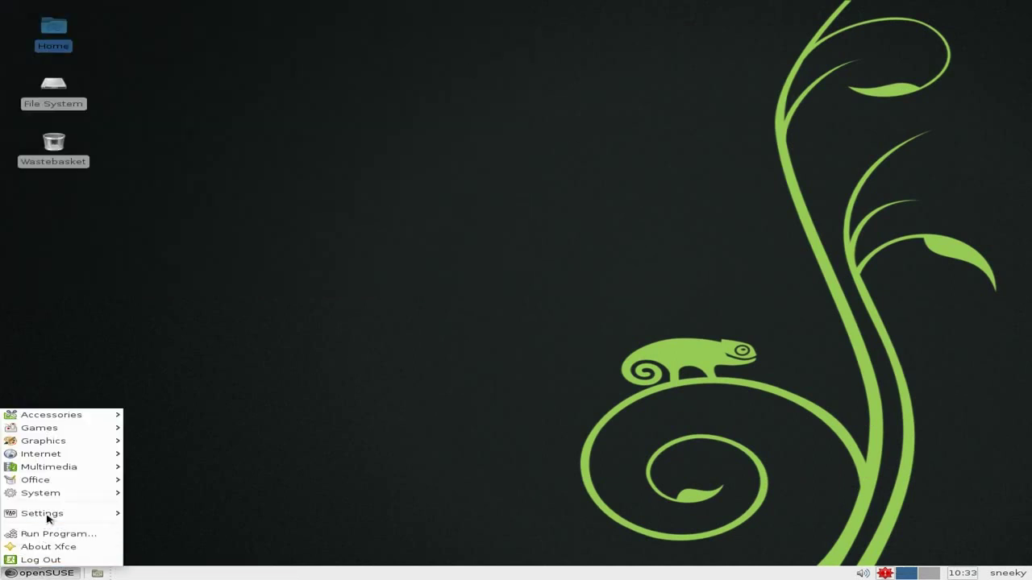
pyautogui.moveTo(73, 458)
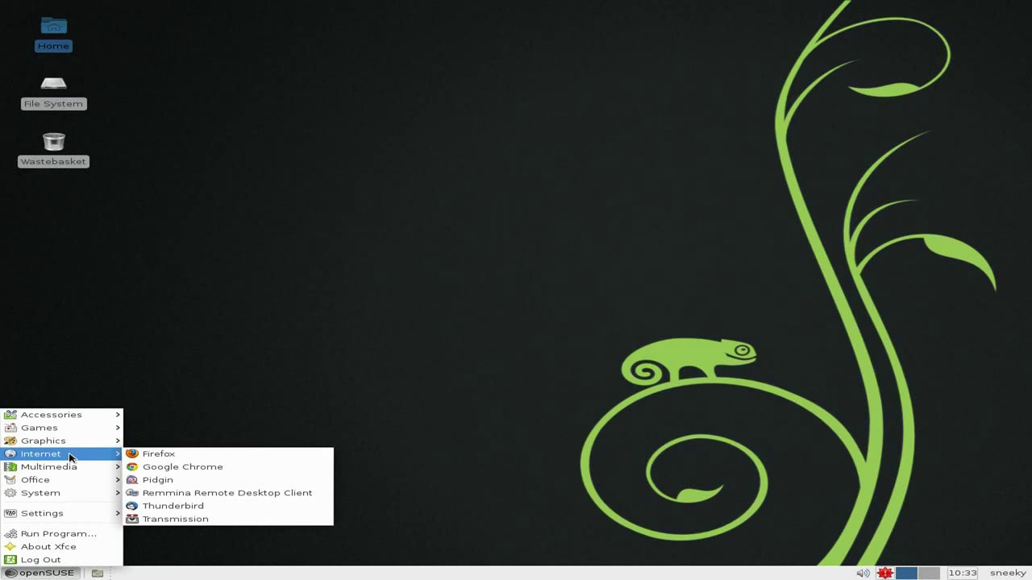
pyautogui.click(181, 469)
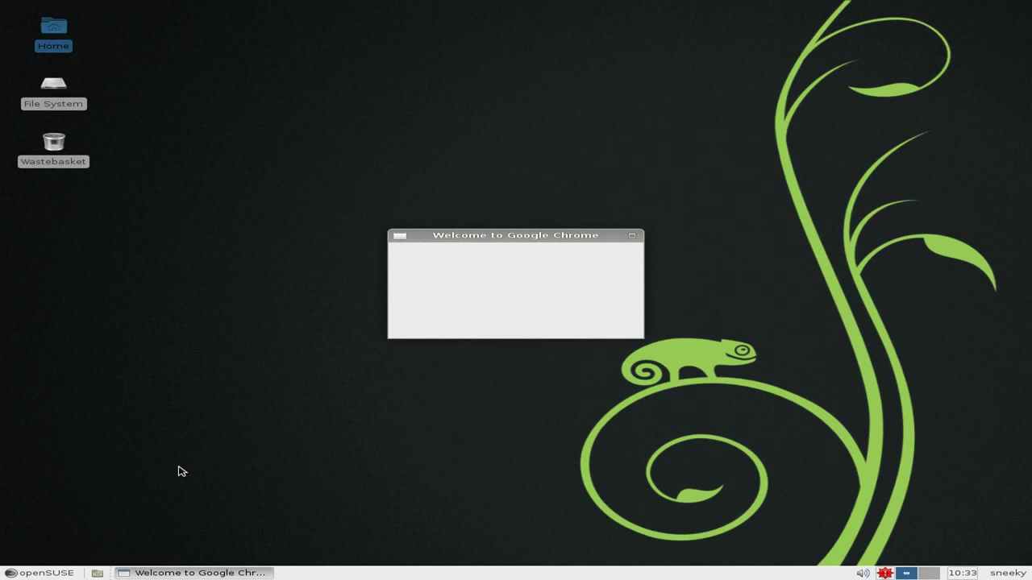
pyautogui.click(408, 256)
# Start Chrome from the welcome dialog, maximise it, and close the Getting Started tab.
pyautogui.click(525, 322)
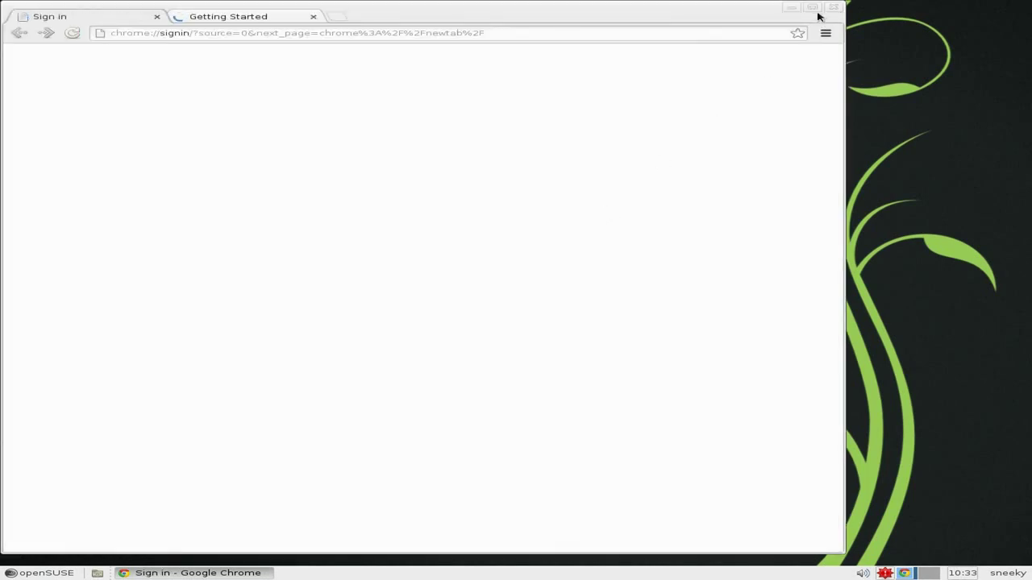
pyautogui.click(812, 8)
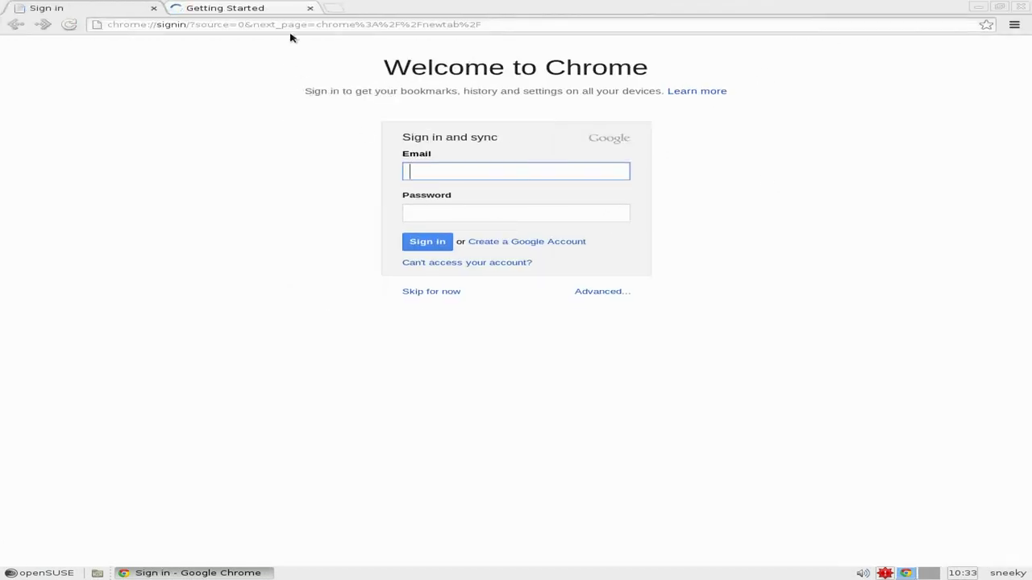
pyautogui.click(310, 9)
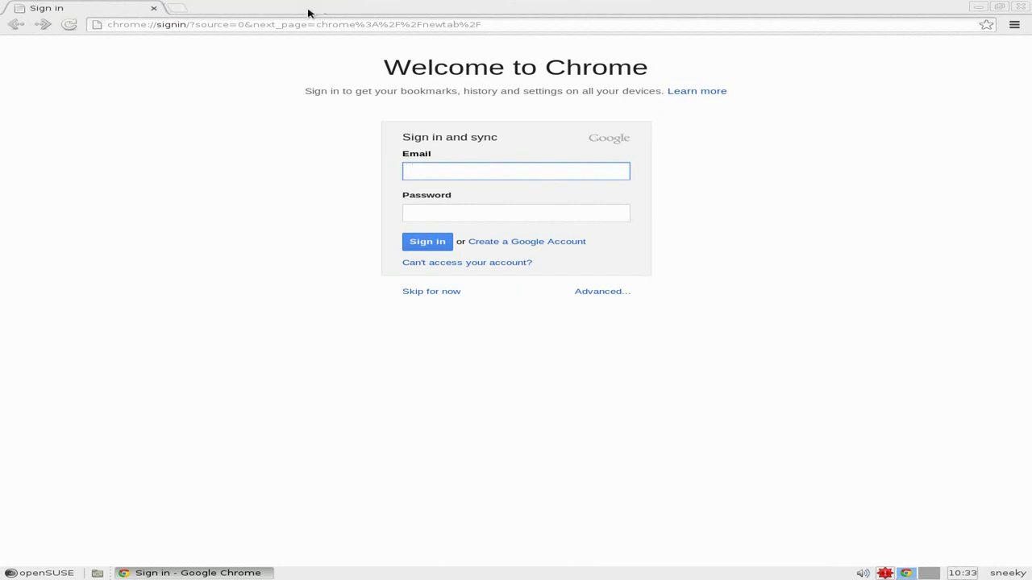